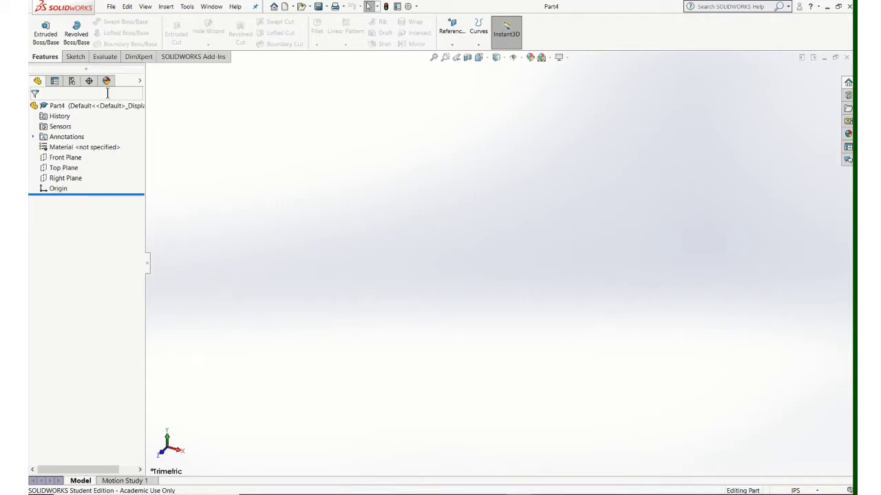
- Sketch on the Front Plane a horizontal line about 5.04 in long from the origin and a vertical line downward from its far end
click(82, 61)
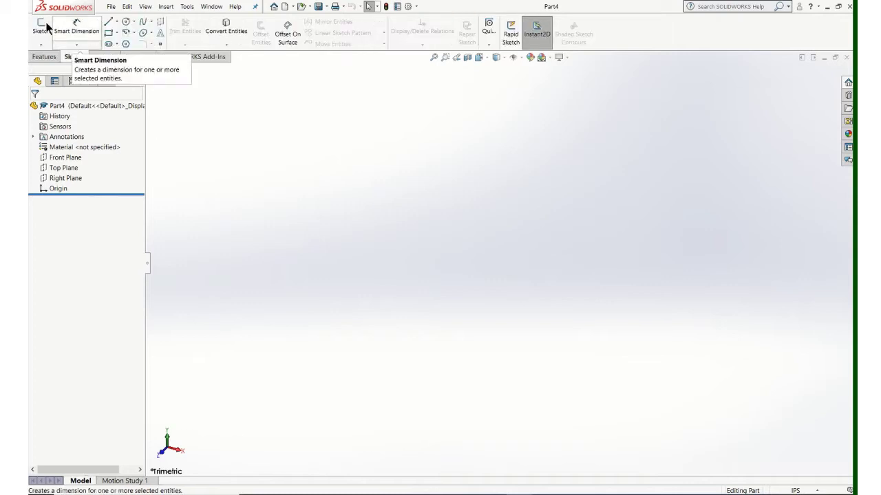
click(40, 28)
click(357, 147)
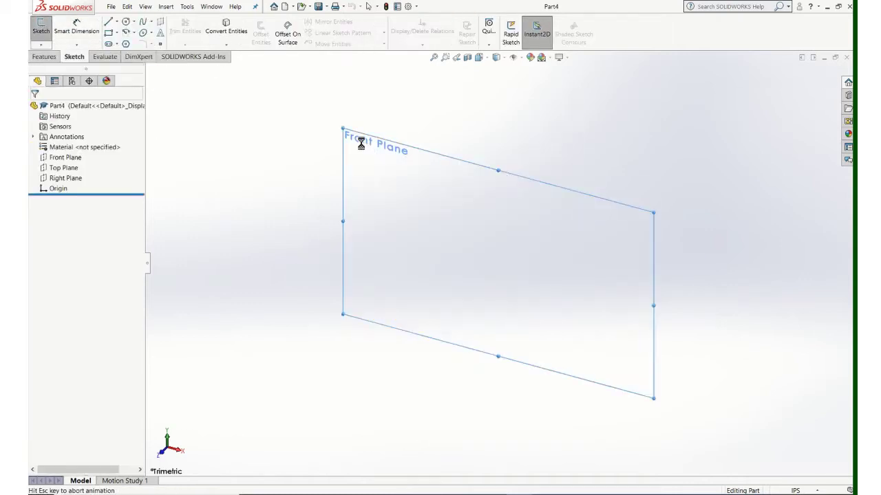
click(108, 21)
click(500, 263)
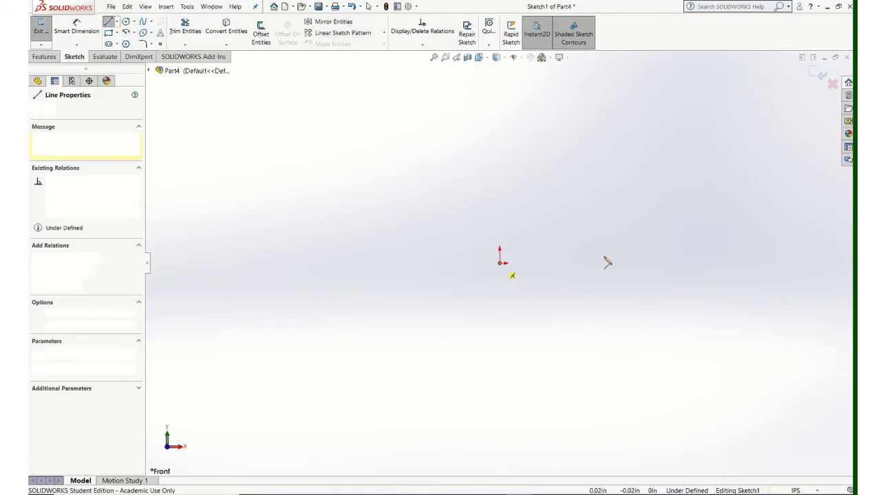
click(735, 263)
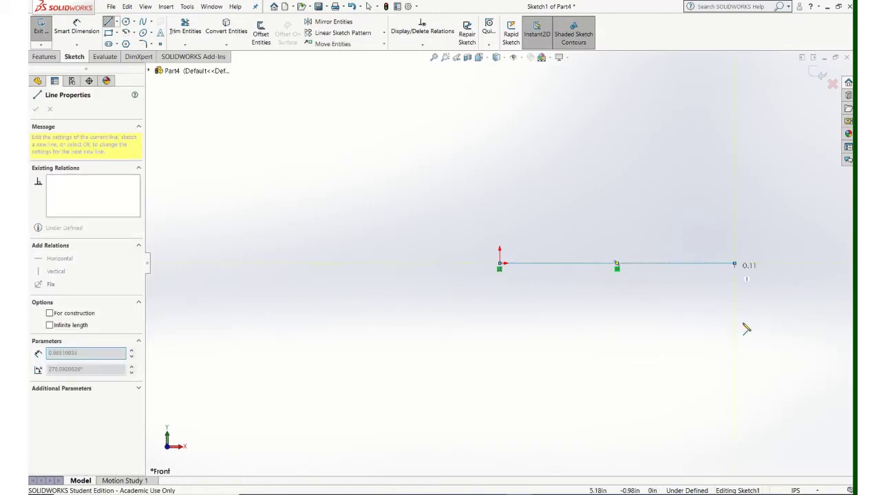
click(734, 399)
key(Escape)
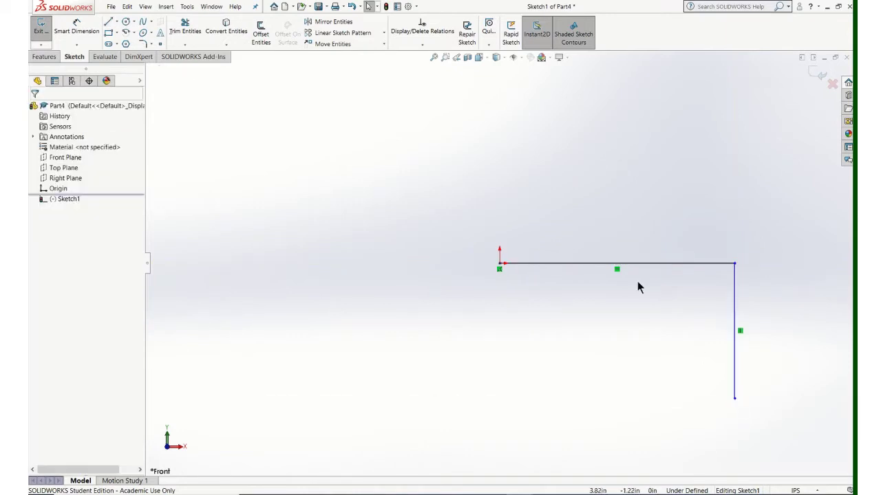
- Dimension the horizontal line to 12 in and the vertical line to 6 in
click(92, 31)
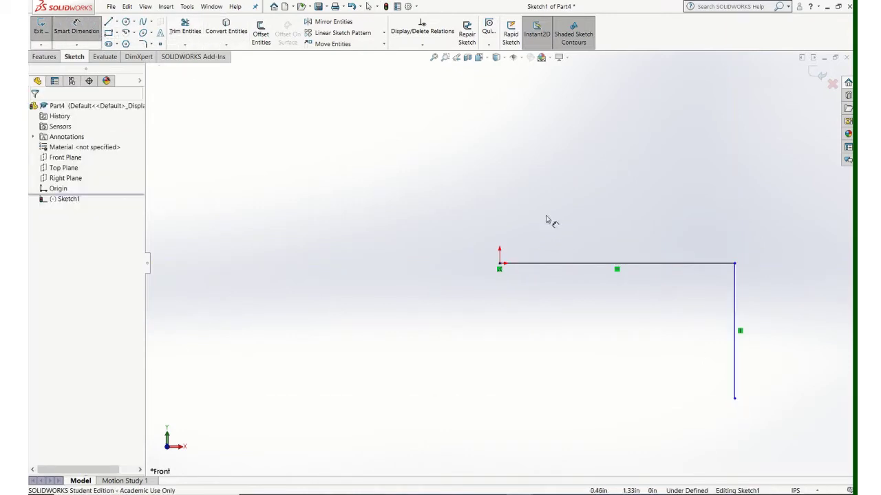
click(586, 264)
click(599, 213)
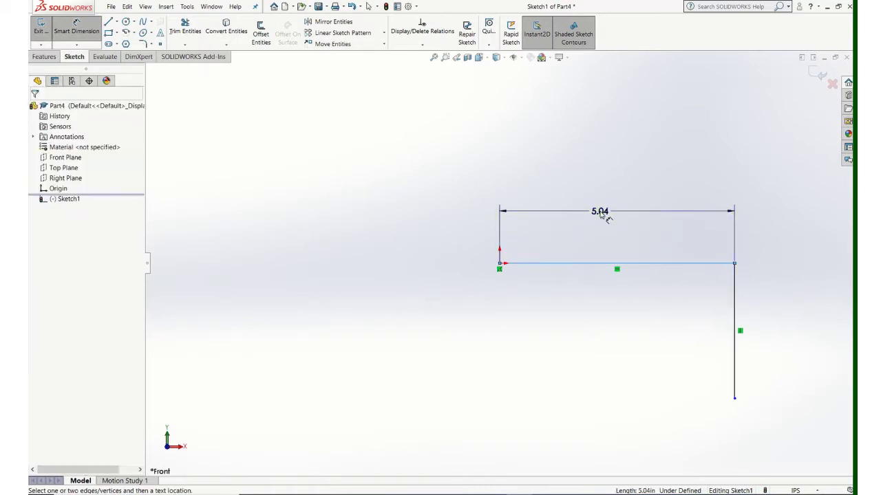
text(12)
key(Return)
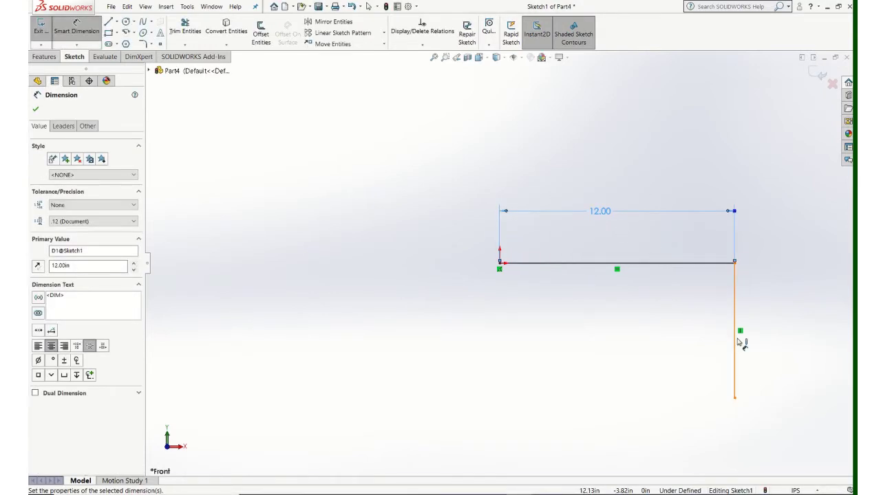
click(735, 338)
click(686, 338)
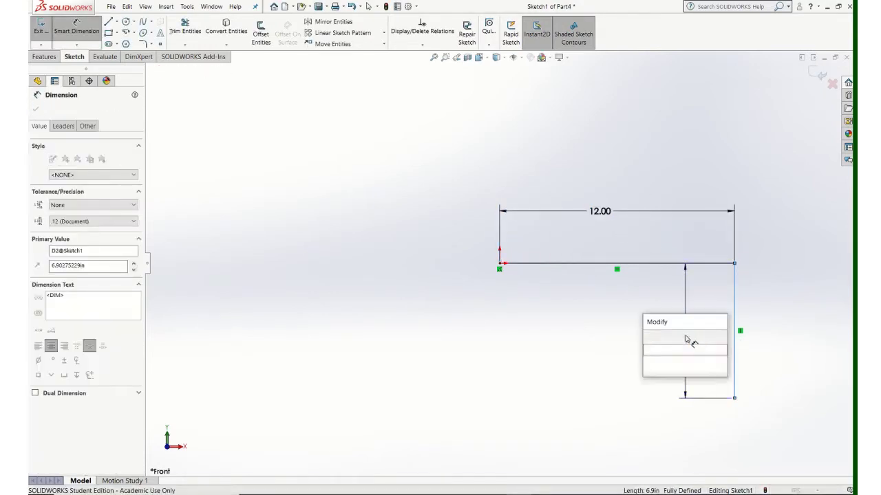
key(Return)
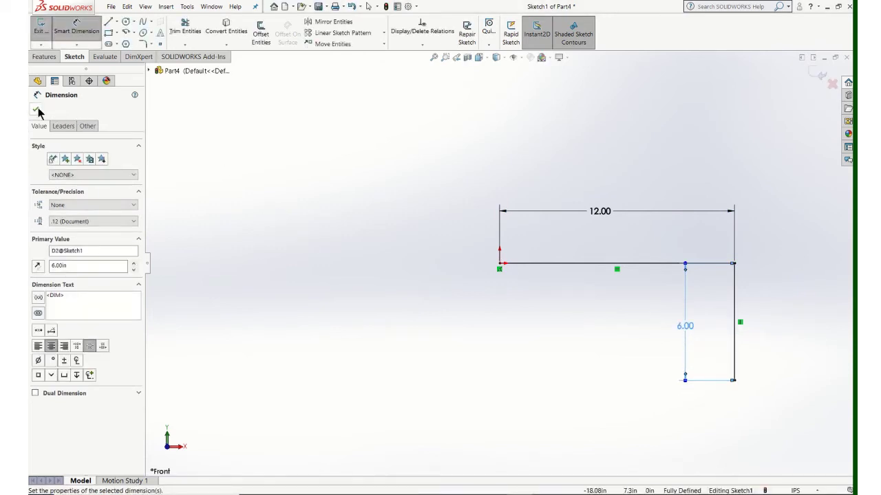
click(36, 109)
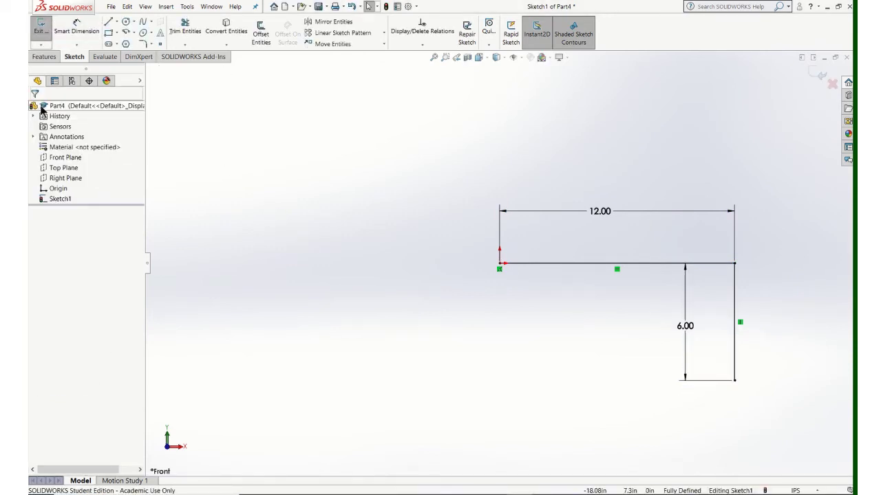
- Round the corner between the two lines with a 3 in sketch fillet
click(143, 44)
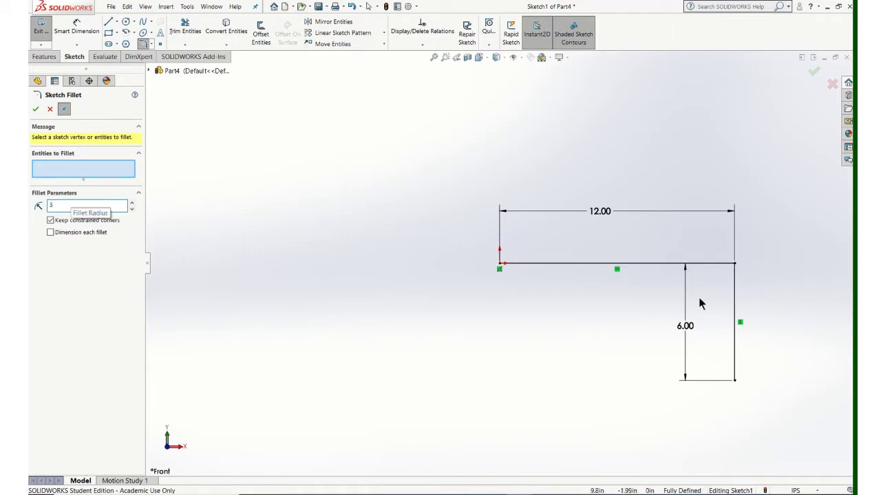
click(733, 264)
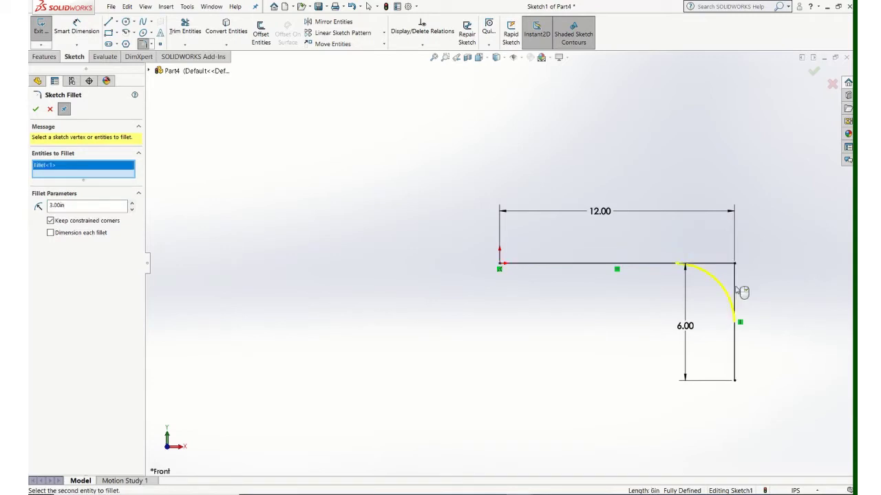
click(37, 109)
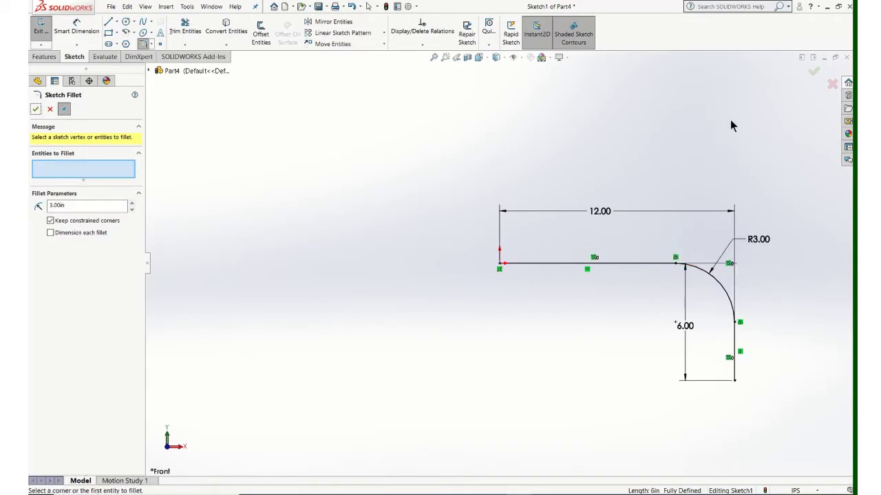
click(813, 75)
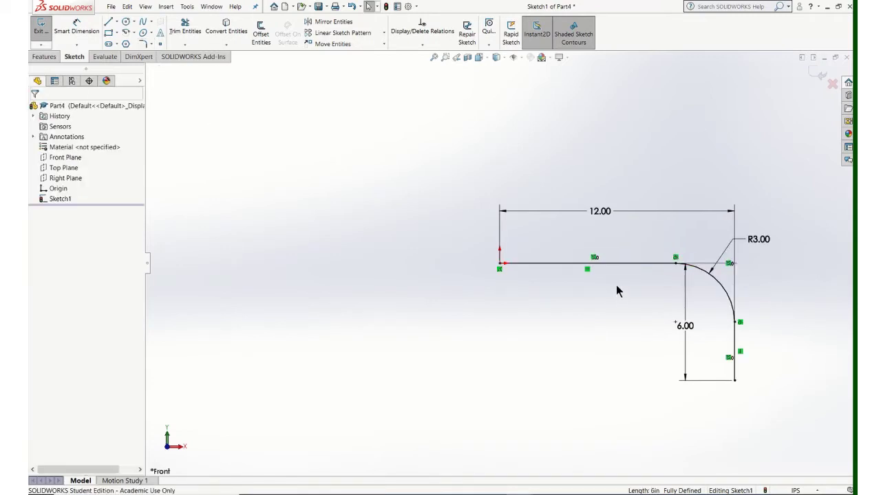
- Finish and exit the filleted L-shaped path sketch
mouse_move(615, 284)
middle_down()
mouse_move(698, 223)
mouse_move(609, 237)
middle_up()
scroll(610, 233, down, 2)
scroll(600, 268, up, 3)
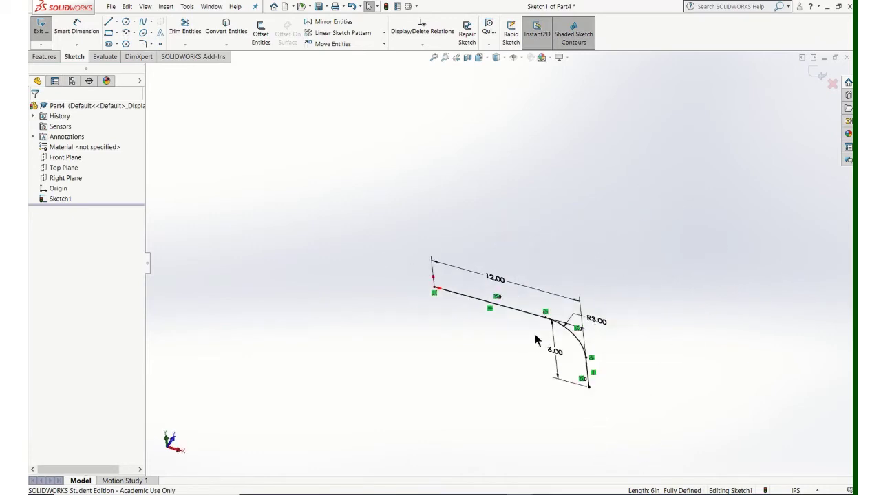
mouse_move(533, 333)
middle_down()
mouse_move(525, 358)
mouse_move(538, 324)
middle_up()
scroll(536, 318, down, 2)
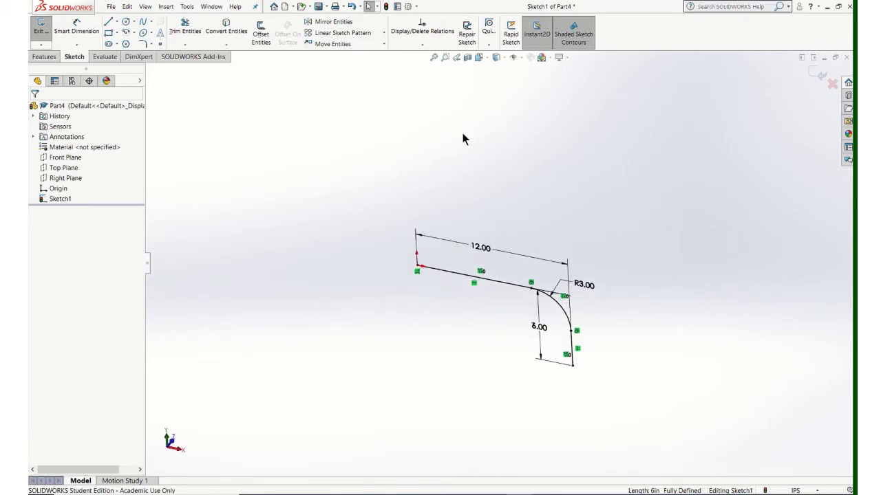
scroll(428, 249, down, 1)
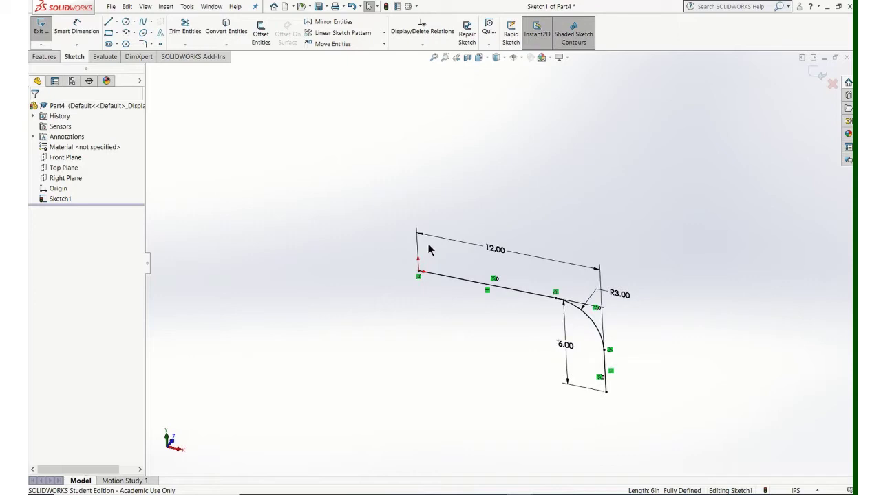
click(35, 59)
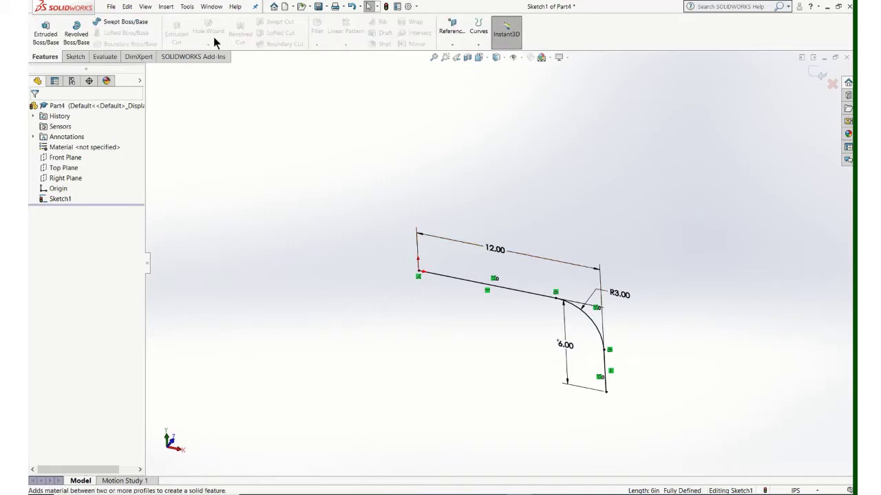
click(452, 44)
click(455, 29)
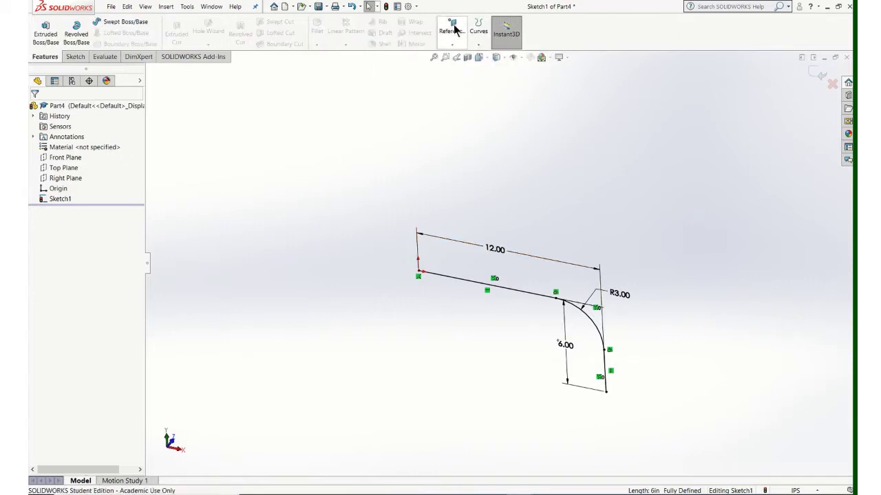
click(814, 75)
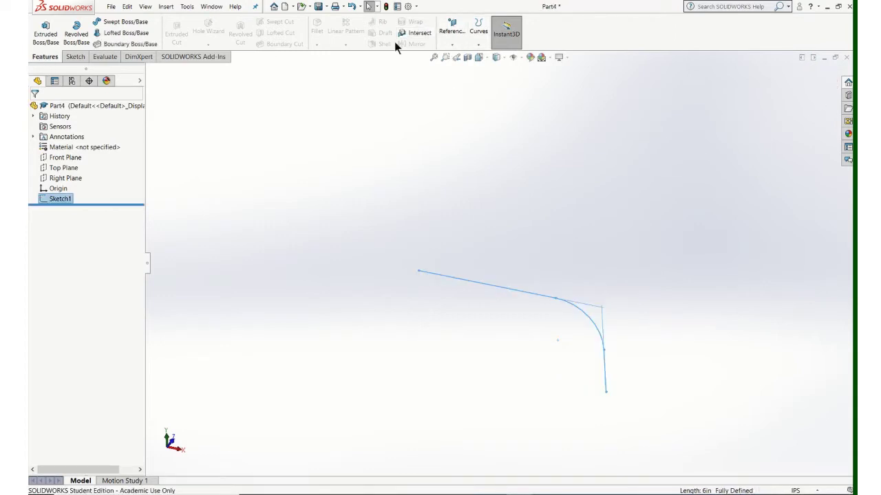
- Create a reference plane coincident with the path's endpoint at the origin and perpendicular to the horizontal line
click(454, 29)
click(457, 86)
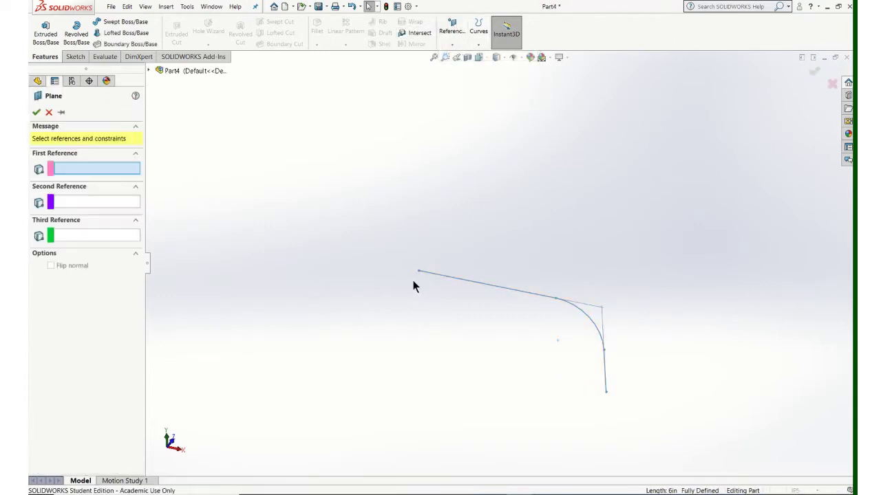
scroll(415, 282, down, 3)
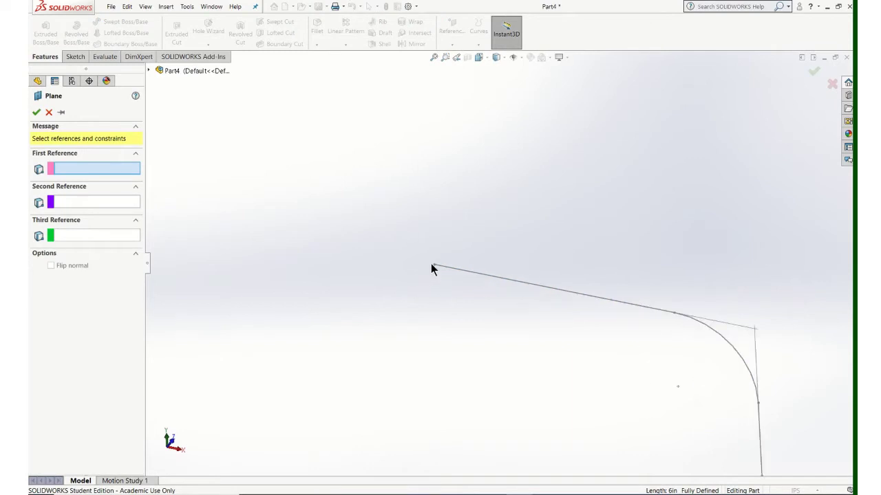
click(435, 267)
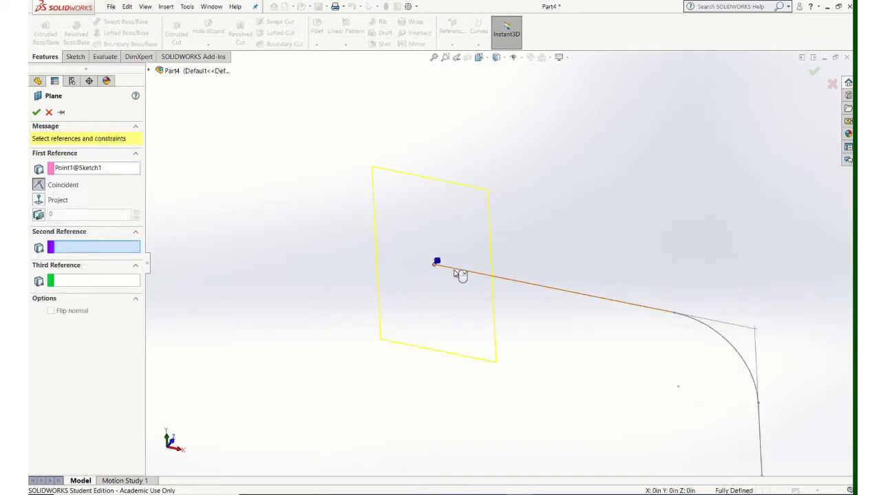
click(459, 275)
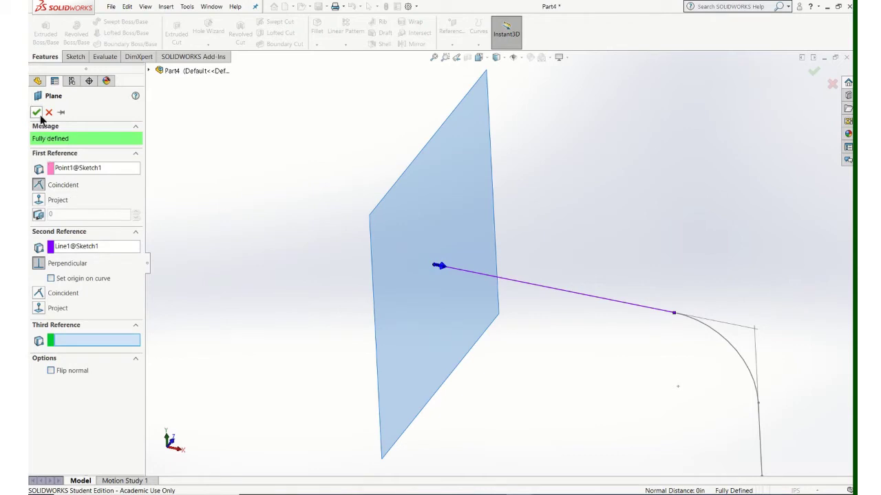
click(36, 113)
- Sketch on the new plane two concentric circles centred on the origin, with radii of about 2.25 in and 1.44 in
scroll(573, 278, up, 5)
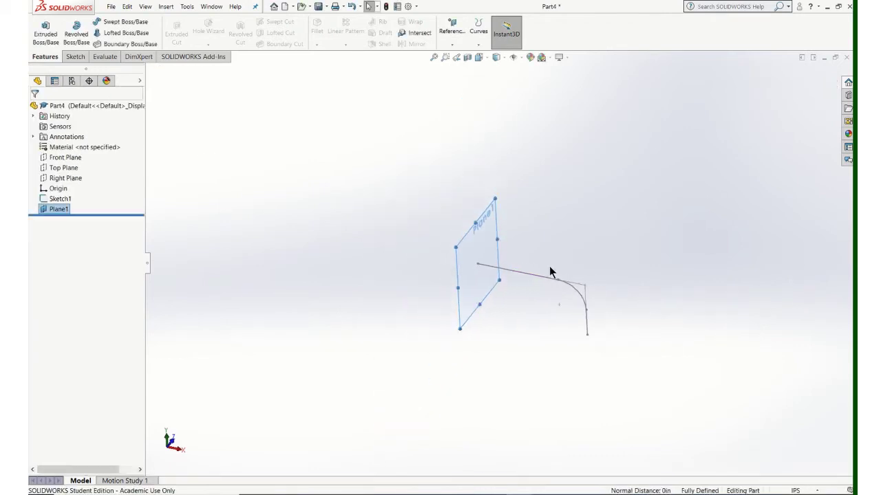
mouse_move(549, 268)
middle_down()
mouse_move(606, 276)
mouse_move(585, 310)
middle_up()
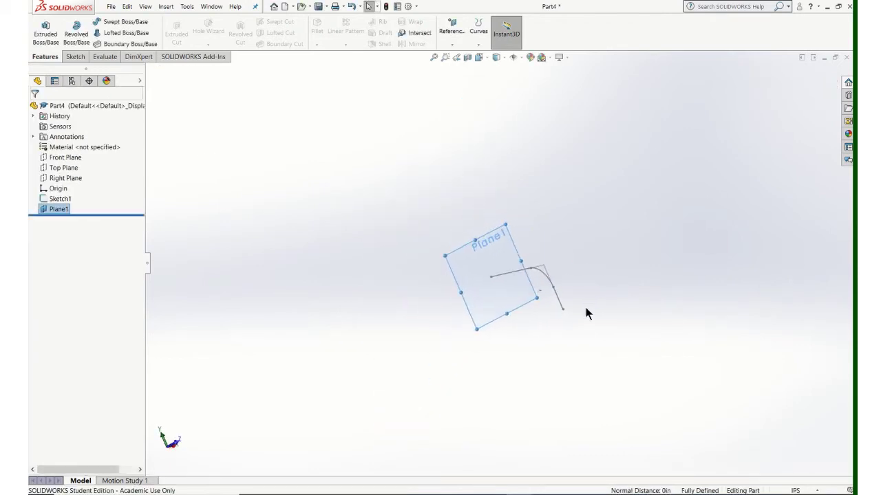
click(73, 58)
click(41, 29)
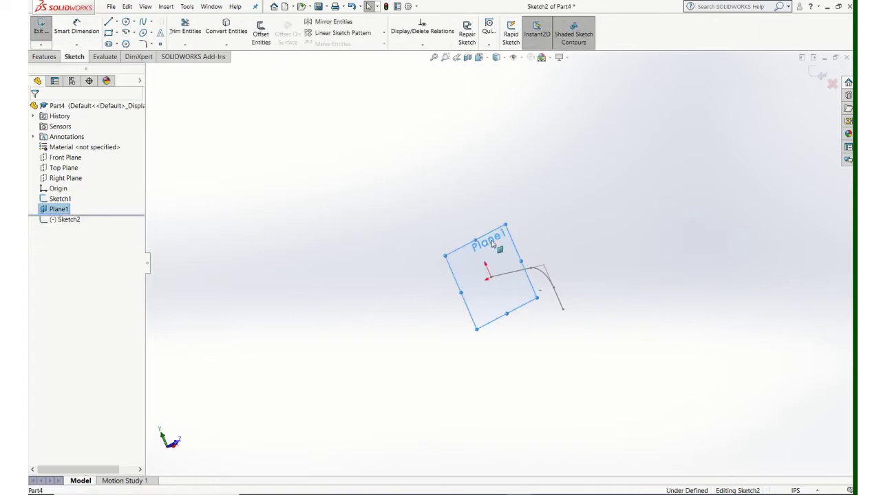
key(ctrl+8)
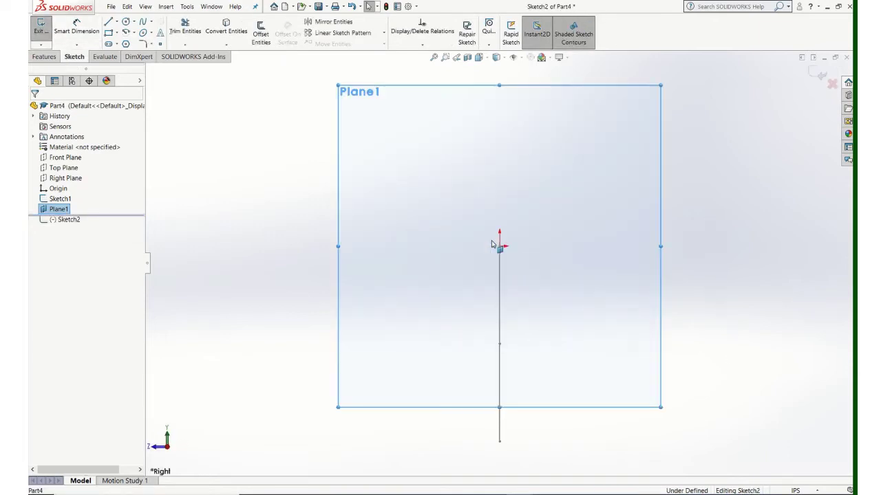
click(126, 22)
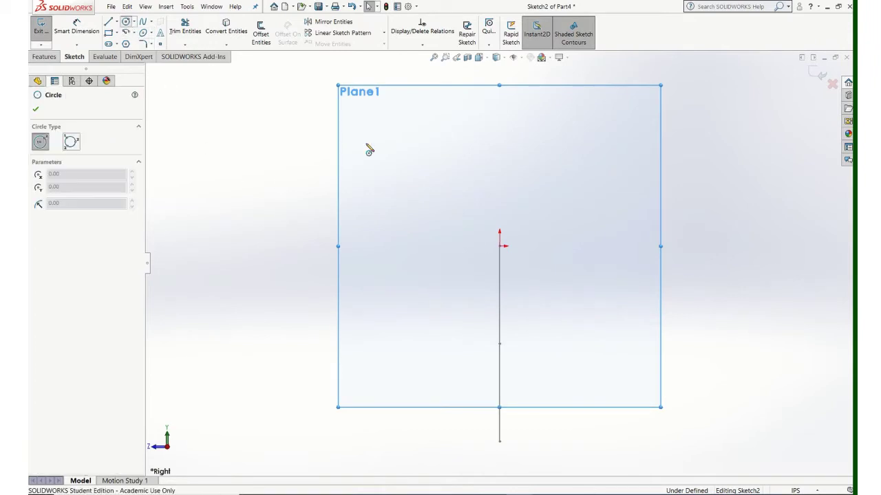
click(500, 246)
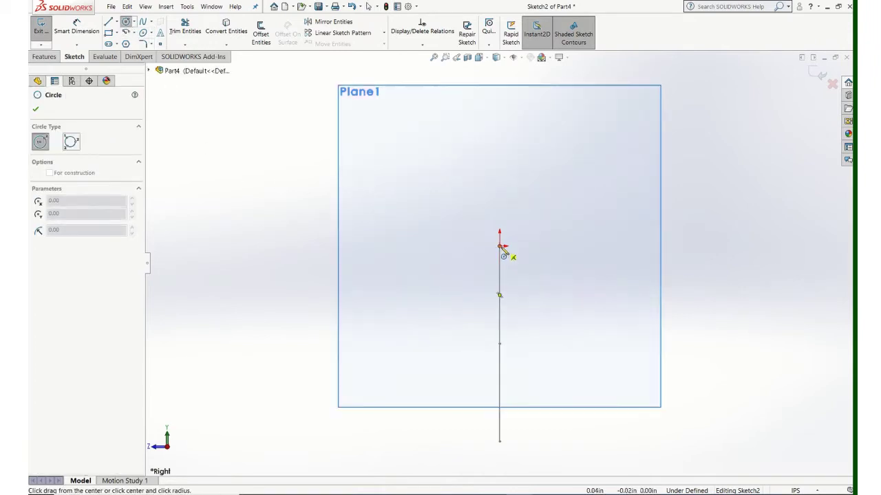
click(569, 272)
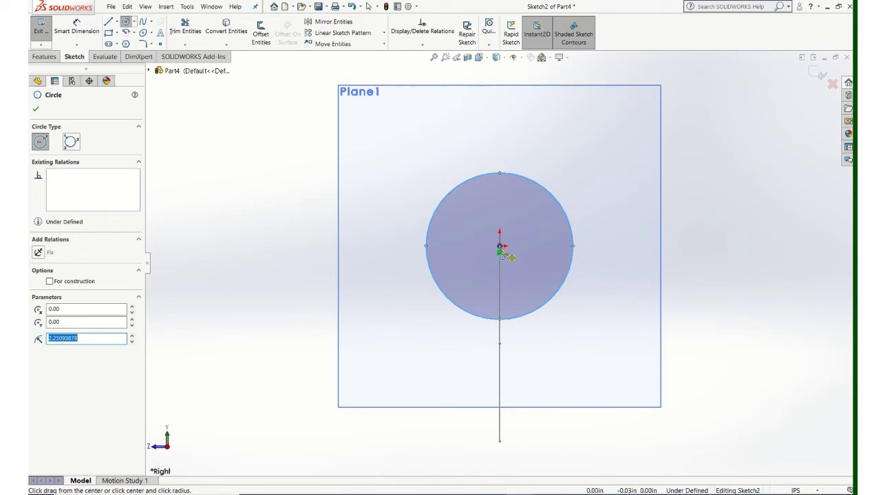
click(499, 246)
click(545, 260)
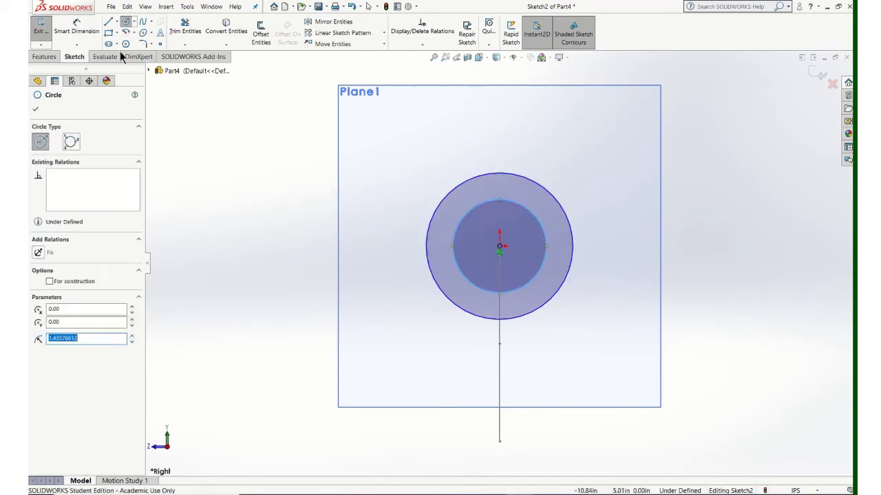
- Dimension the outer circle's diameter to 1 in
click(77, 28)
click(547, 188)
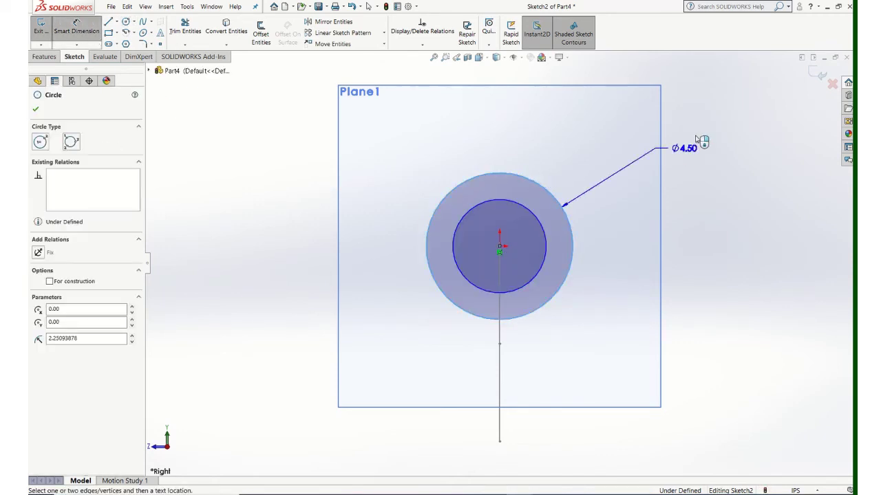
click(702, 127)
text(1.00in)
key(Return)
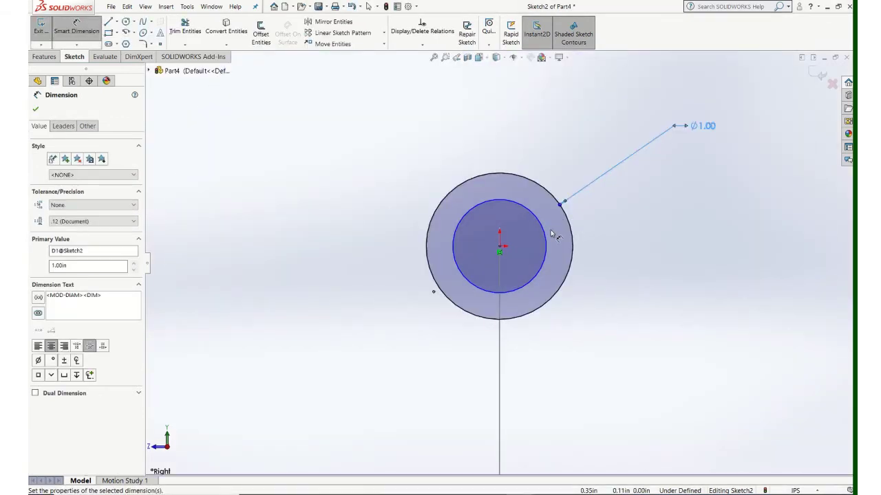
- Dimension the inner circle's diameter to 0.875 in and exit the profile sketch
click(547, 237)
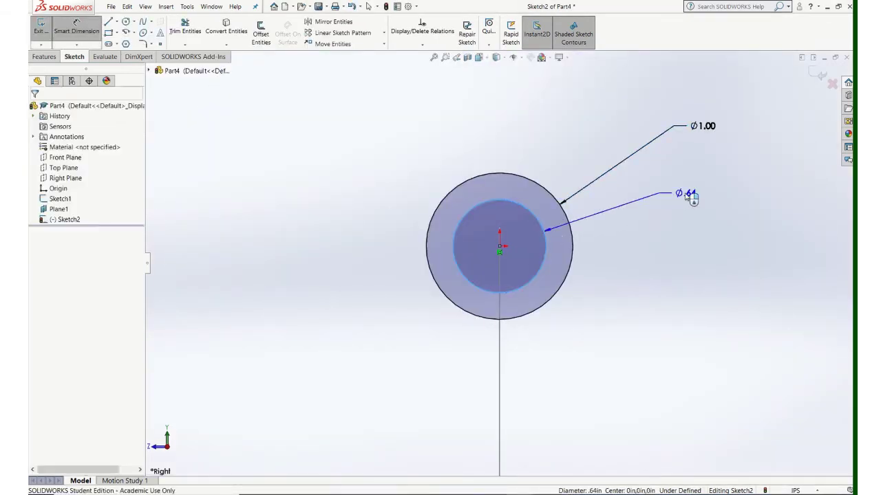
click(686, 195)
text(.875)
key(Return)
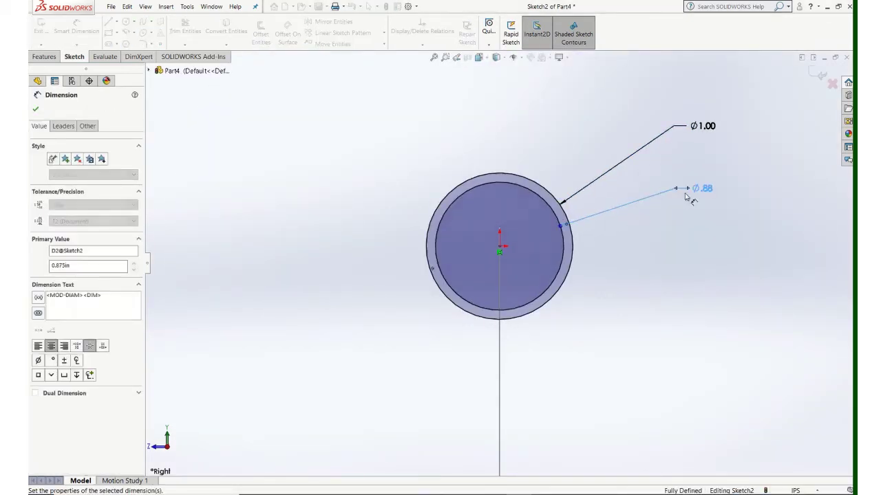
click(821, 77)
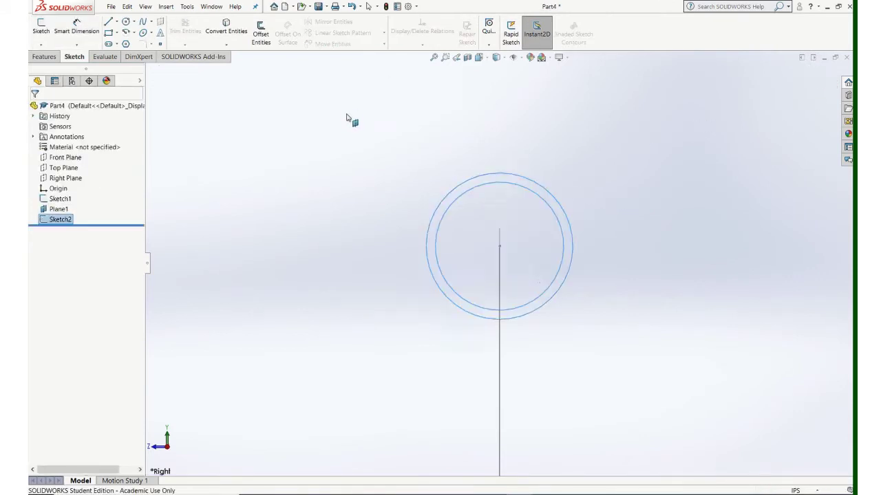
- Sweep the concentric-circle profile along the filleted L-shaped path to form the hollow bent pipe
middle_drag(347, 119, 346, 292)
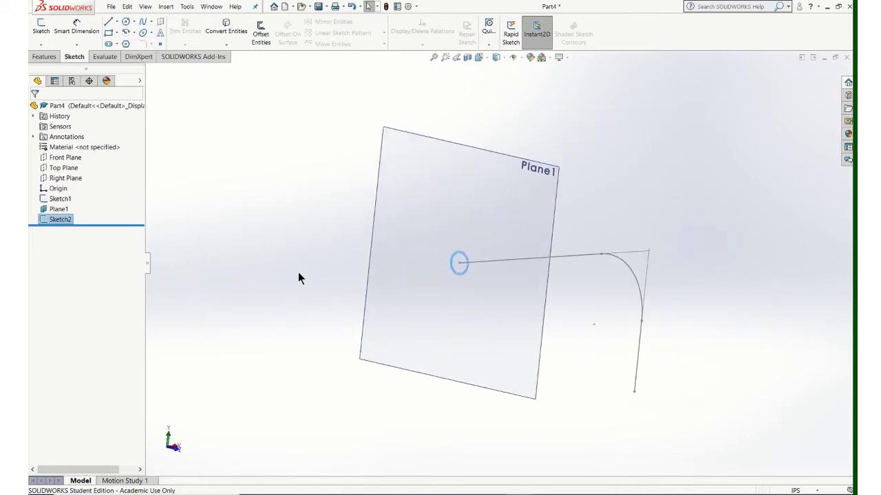
click(39, 58)
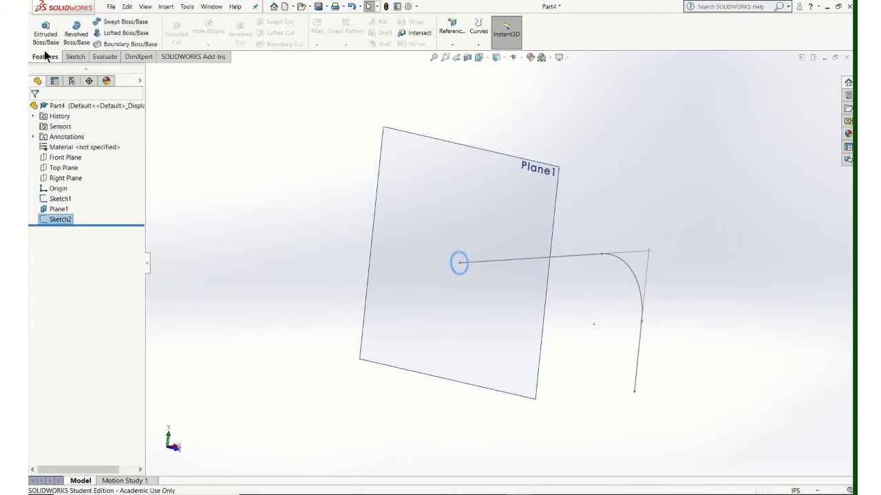
click(125, 22)
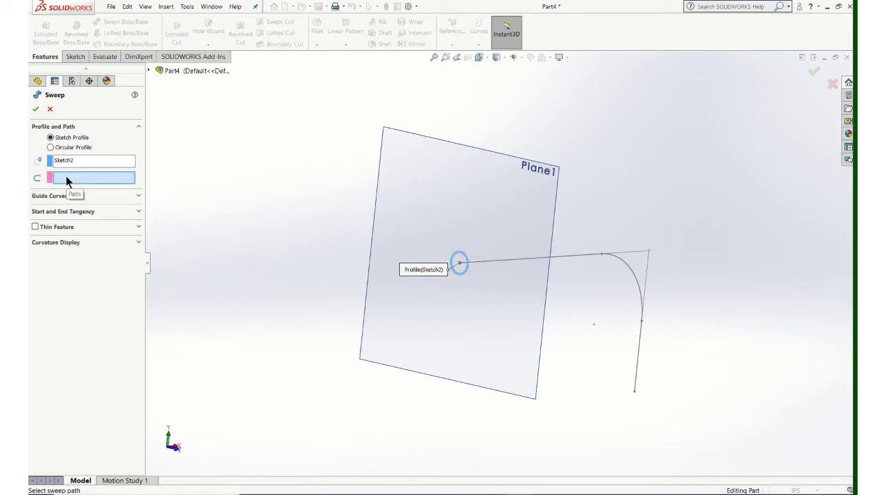
click(496, 268)
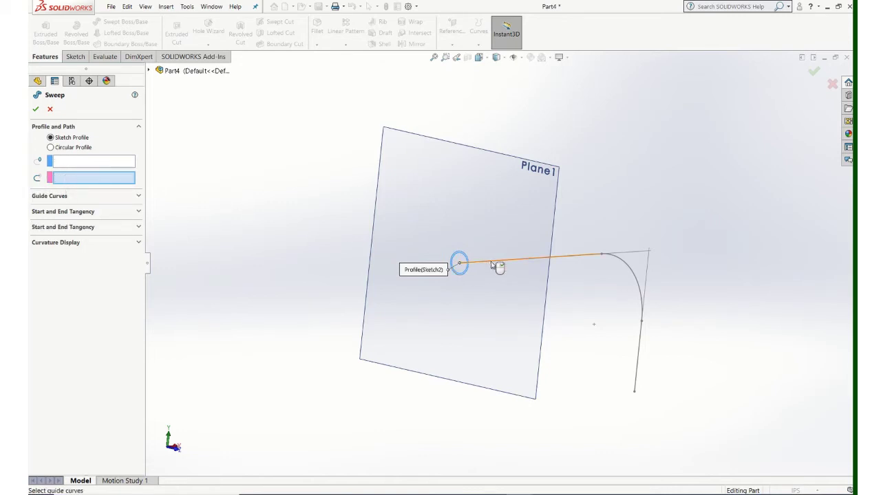
click(36, 110)
middle_drag(750, 179, 510, 228)
scroll(550, 312, up, 1)
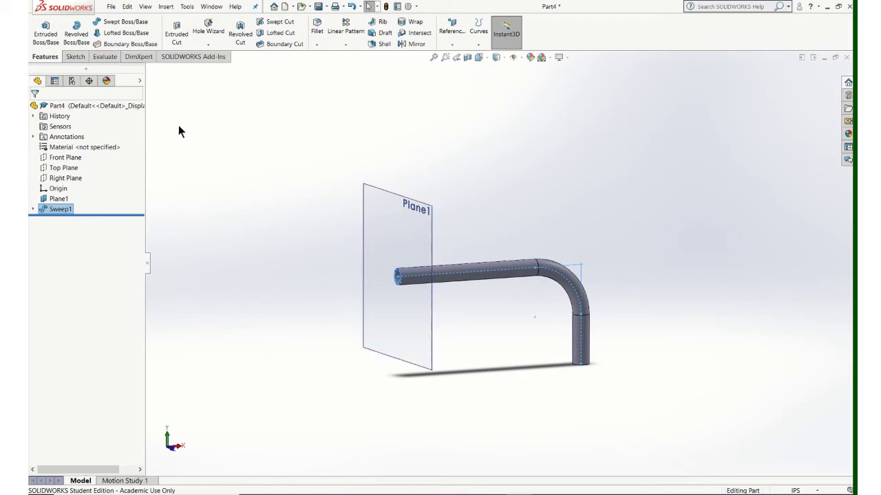
- Create a reference plane offset from Plane1 to the pipe's vertical leg, and hide Plane1
click(452, 48)
click(457, 55)
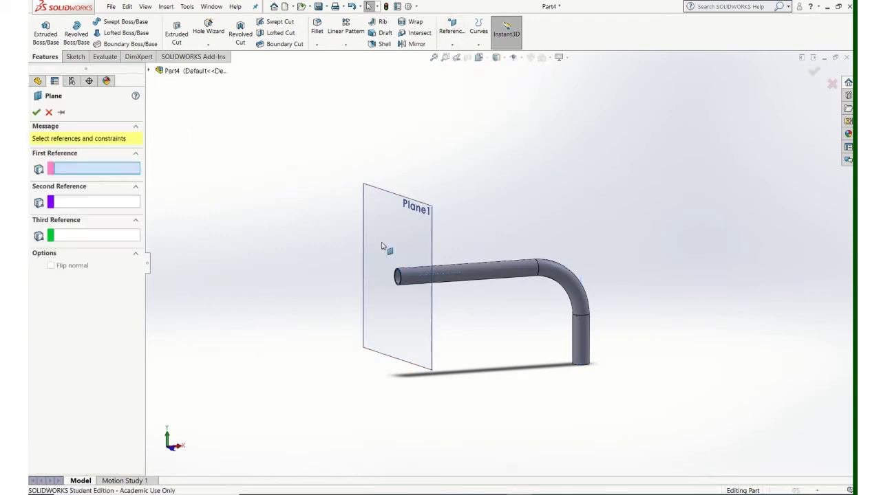
click(409, 209)
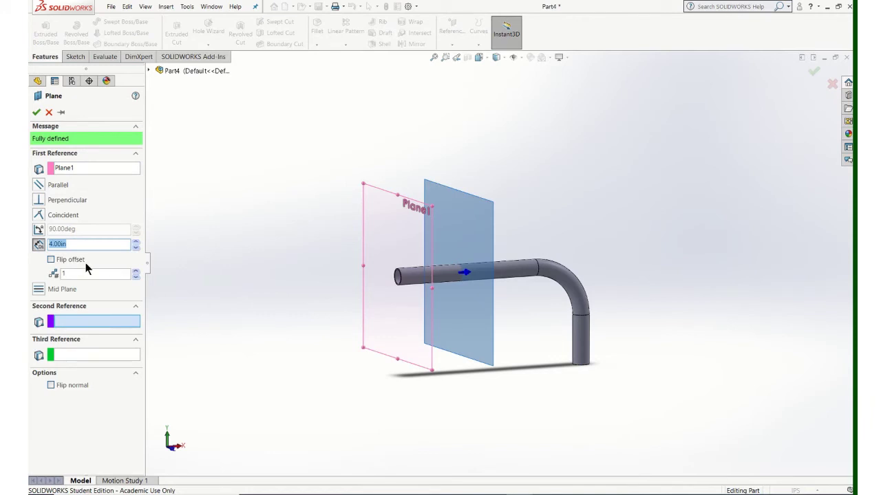
middle_drag(264, 332, 208, 263)
click(37, 113)
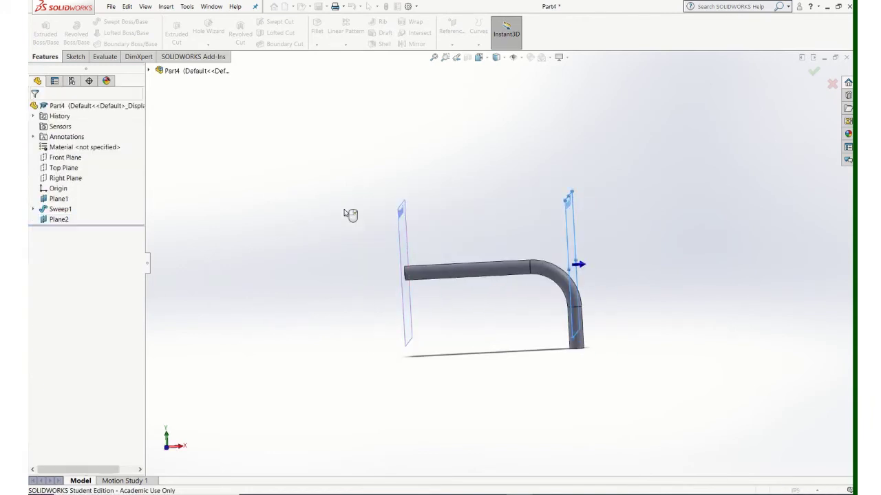
middle_drag(357, 227, 414, 231)
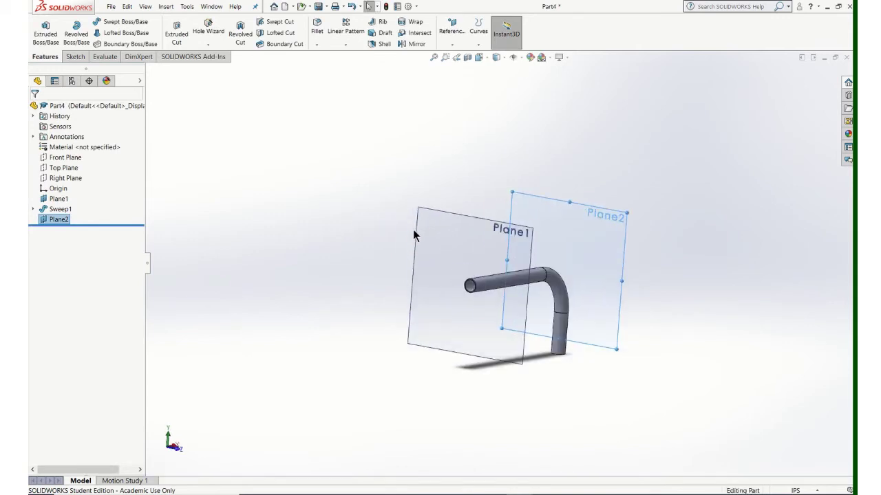
right_click(454, 214)
click(489, 202)
- Sketch on Plane2 a vertical line about 4.07 in down from the pipe's lower end, followed by a horizontal line about 5.9 in long
mouse_move(489, 202)
middle_down()
mouse_move(389, 252)
mouse_move(313, 236)
mouse_move(268, 255)
mouse_move(419, 269)
mouse_move(364, 282)
mouse_move(330, 275)
middle_up()
click(74, 57)
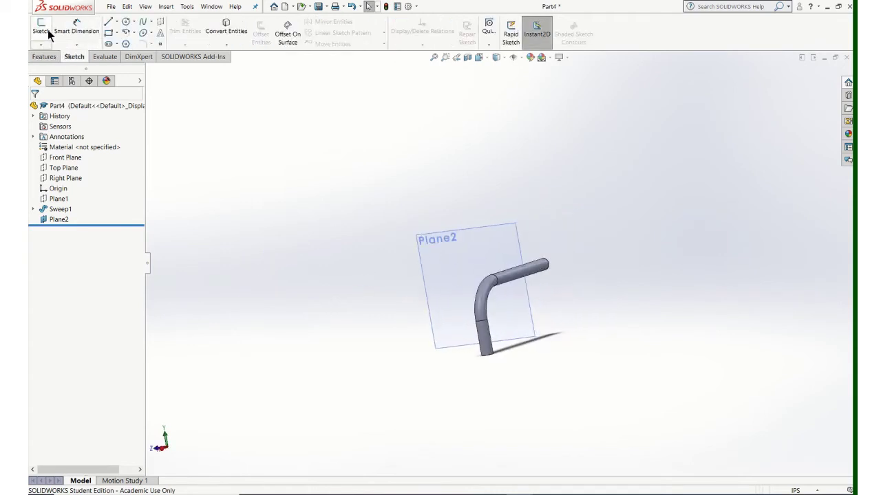
click(40, 29)
click(454, 238)
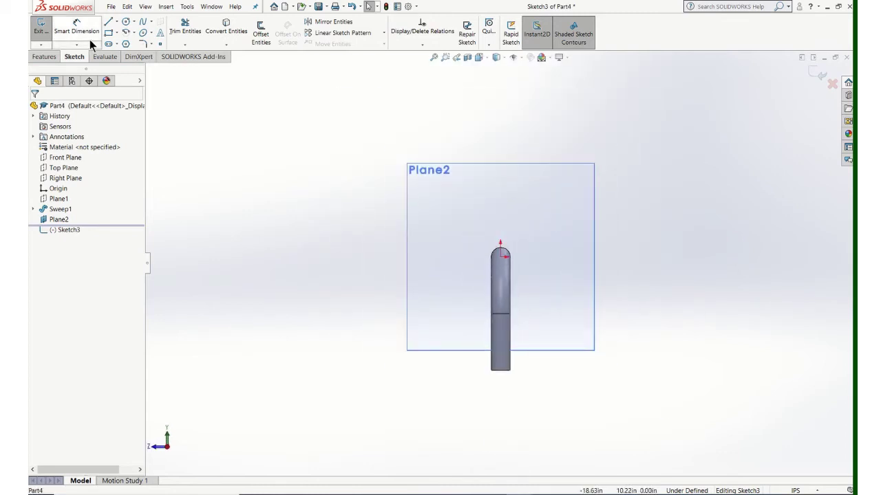
click(109, 22)
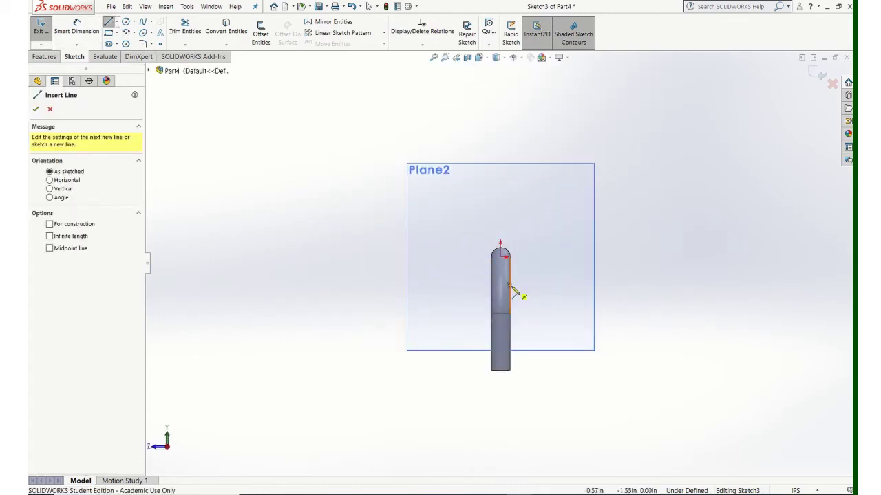
click(501, 369)
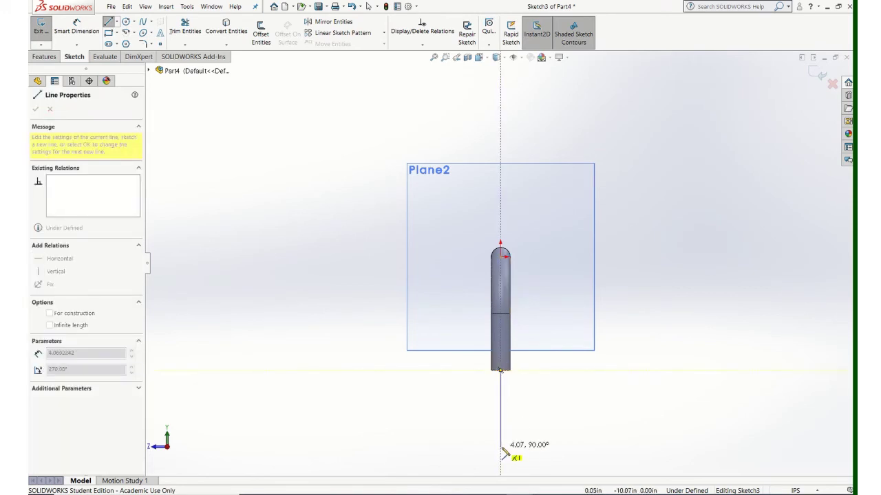
click(500, 448)
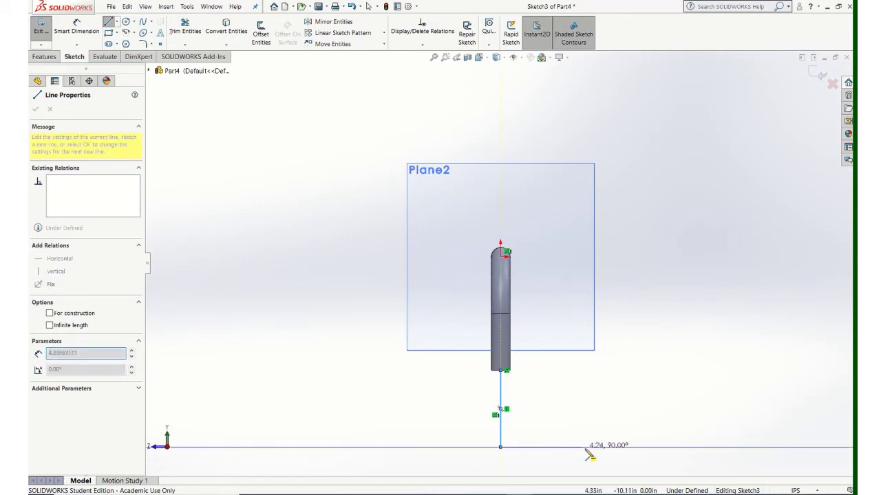
click(612, 447)
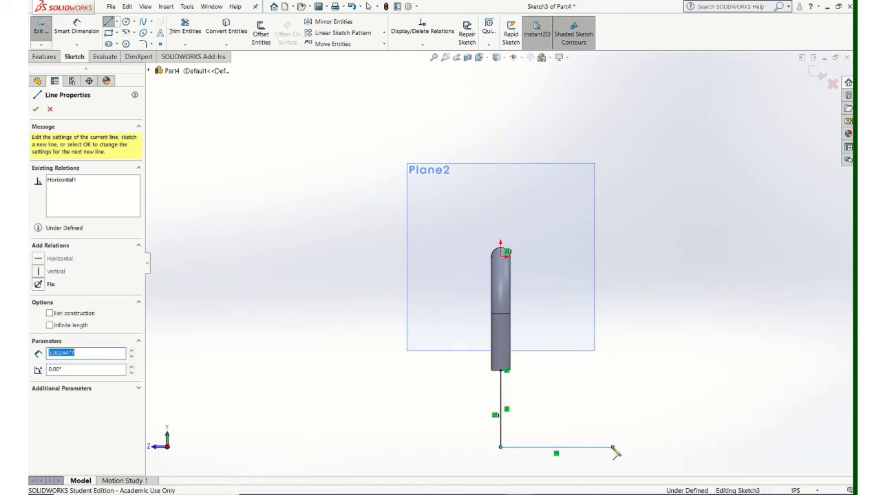
key(Escape)
key(Escape)
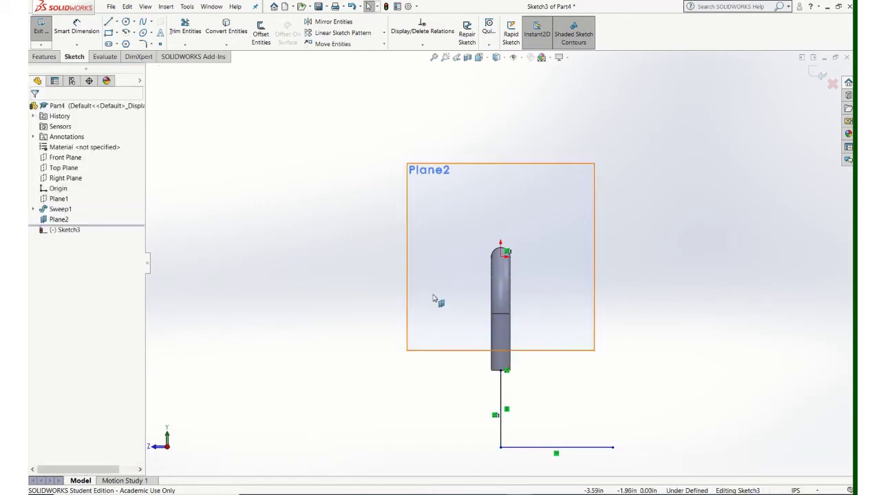
- Dimension the vertical line below the pipe to 8 in
scroll(425, 297, up, 2)
click(77, 28)
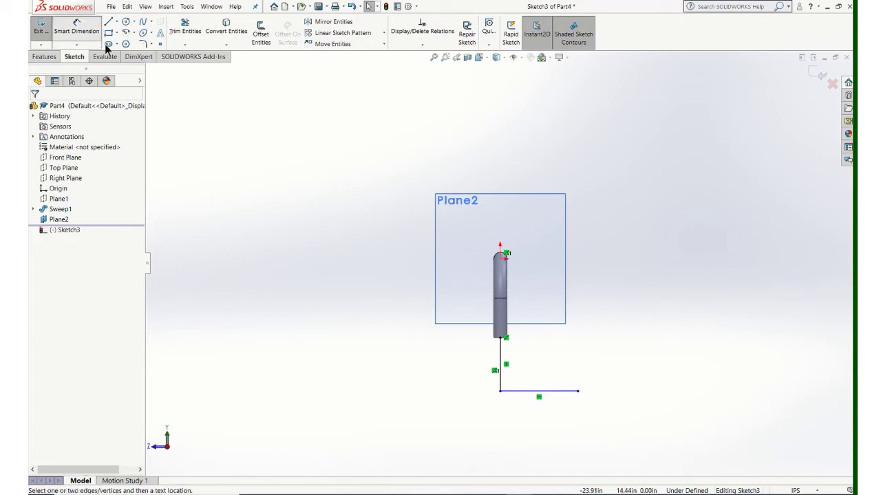
click(500, 359)
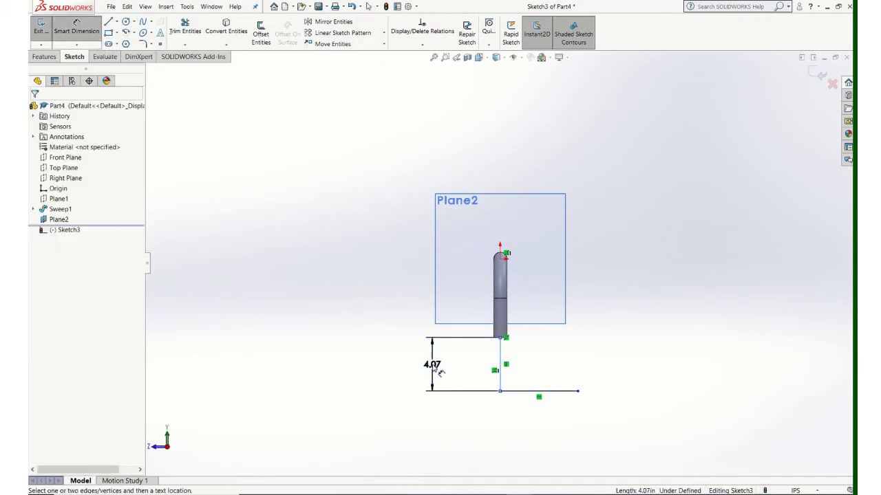
click(432, 367)
text(8)
key(Return)
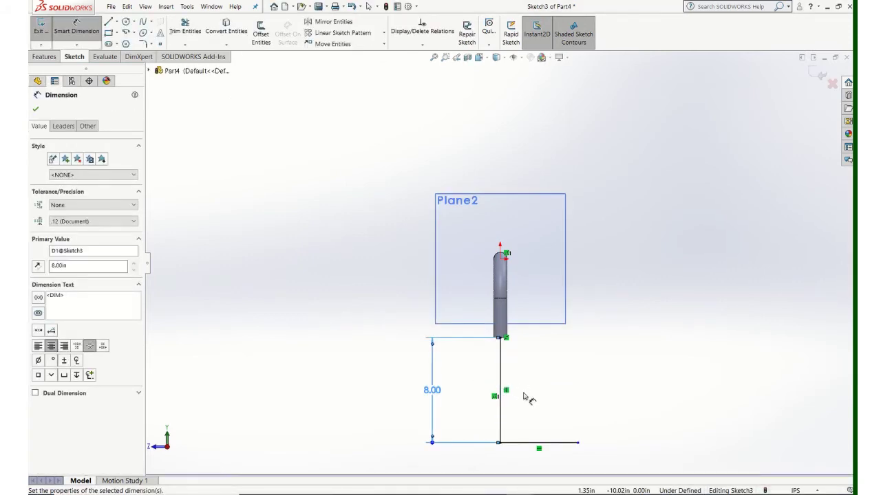
- Dimension the horizontal line at the foot of the path to 5 in
click(559, 443)
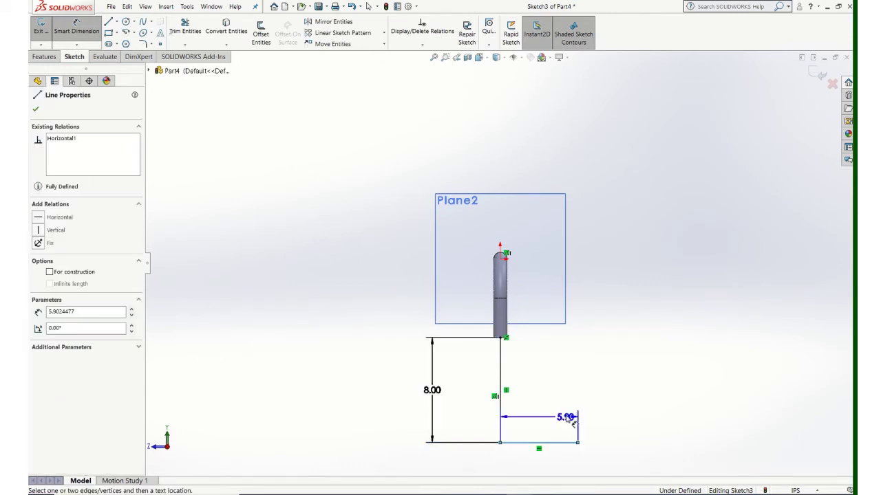
click(555, 412)
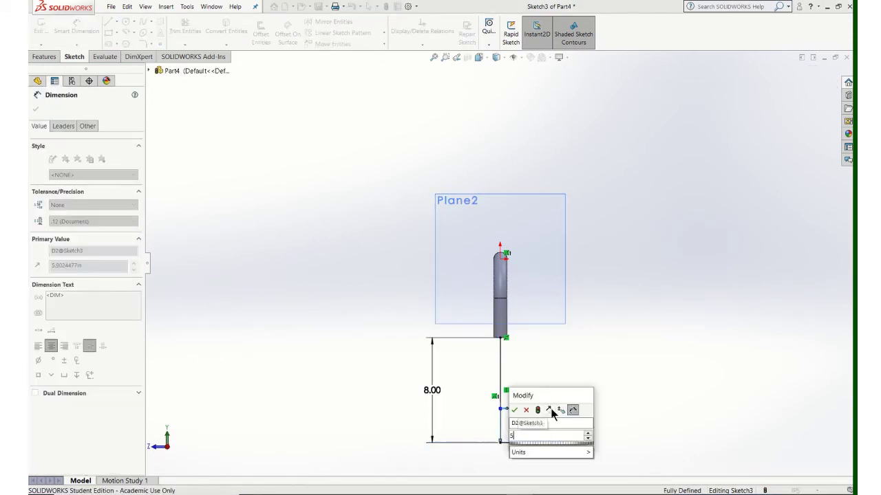
text(5)
key(Return)
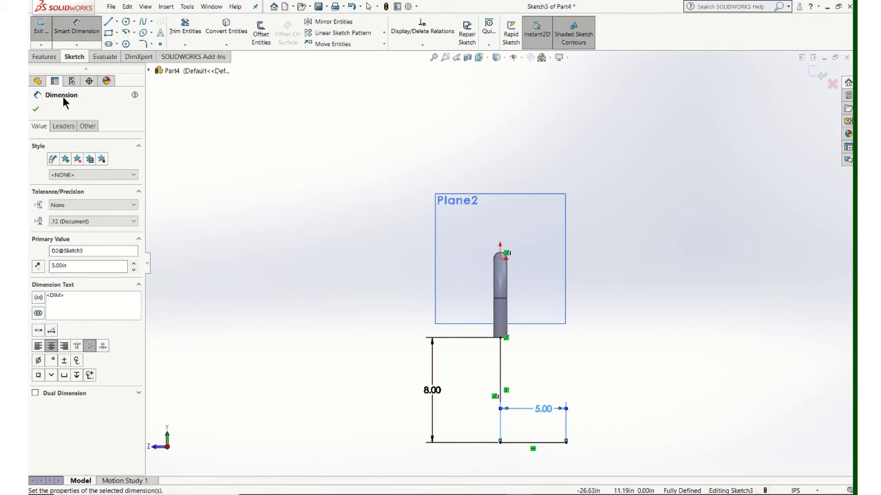
click(35, 109)
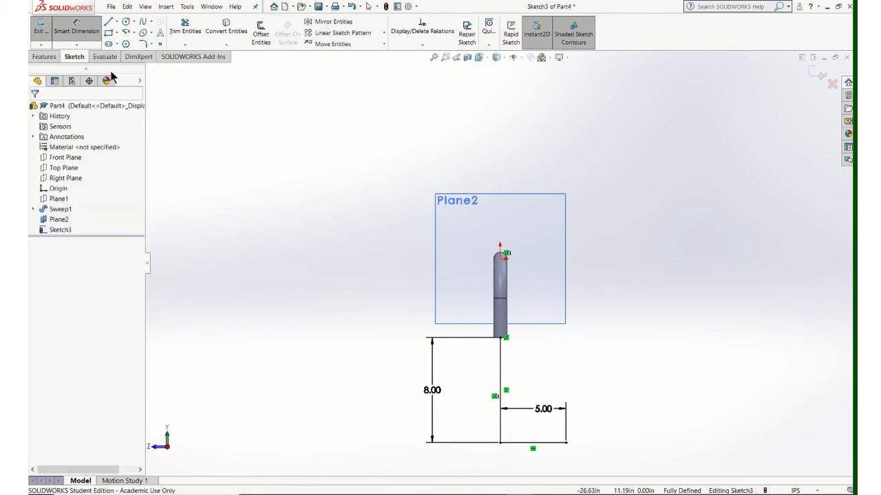
- Fillet the corner between the vertical and horizontal lines with a 3 in radius and exit the sketch
click(141, 45)
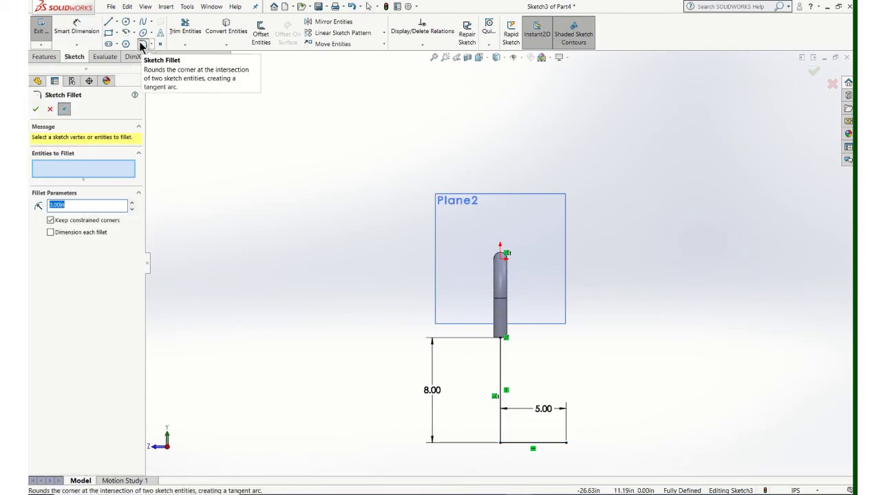
click(501, 428)
click(516, 443)
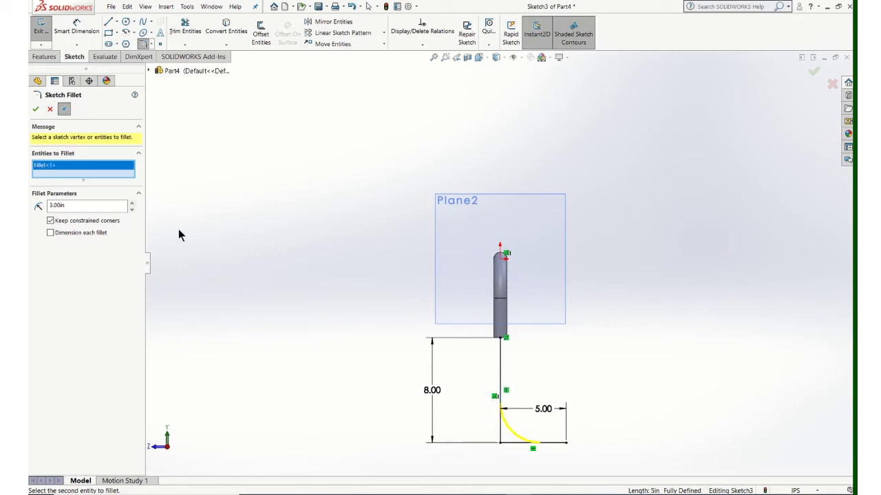
click(35, 109)
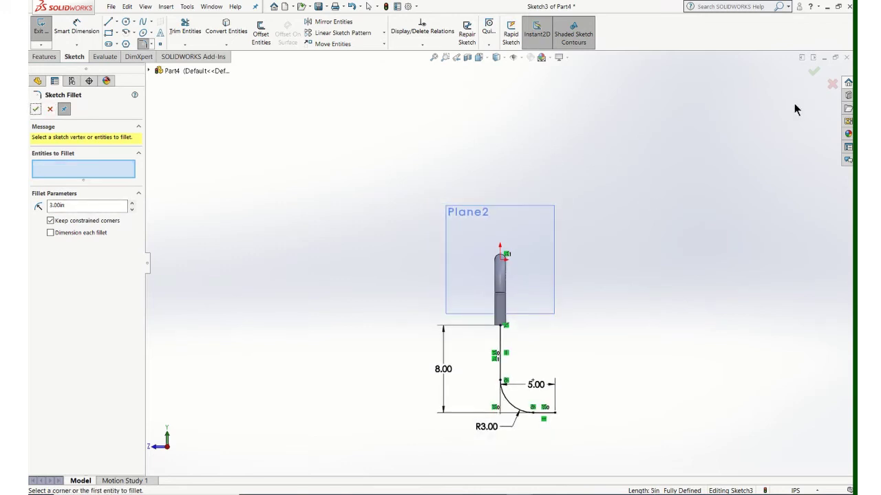
click(813, 73)
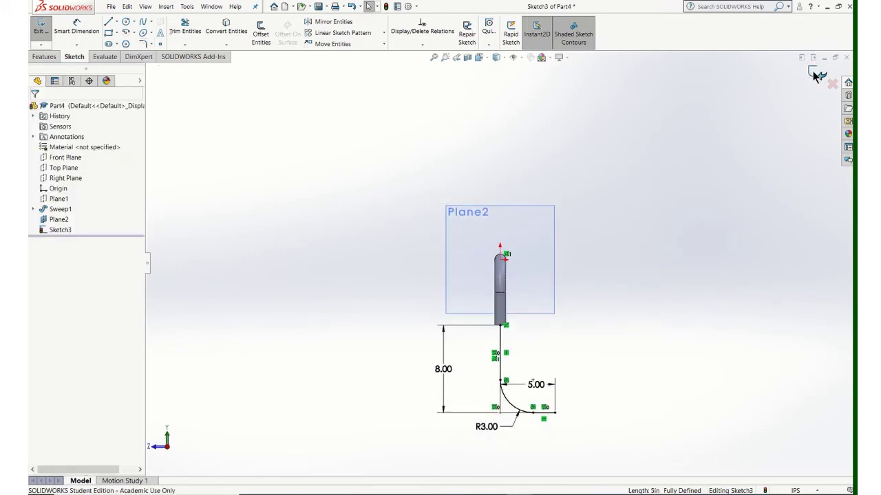
click(814, 73)
- Examine the second path sketch and the pipe's open lower end from several angles and close up
scroll(550, 342, up, 3)
mouse_move(535, 342)
middle_down()
mouse_move(465, 330)
mouse_move(440, 346)
mouse_move(452, 362)
mouse_move(494, 362)
middle_up()
scroll(533, 328, down, 4)
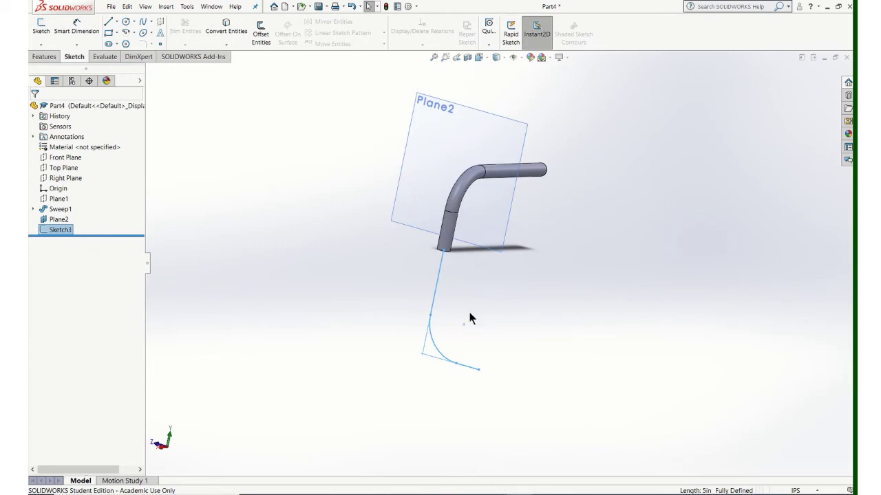
middle_drag(493, 280, 491, 203)
scroll(448, 229, down, 6)
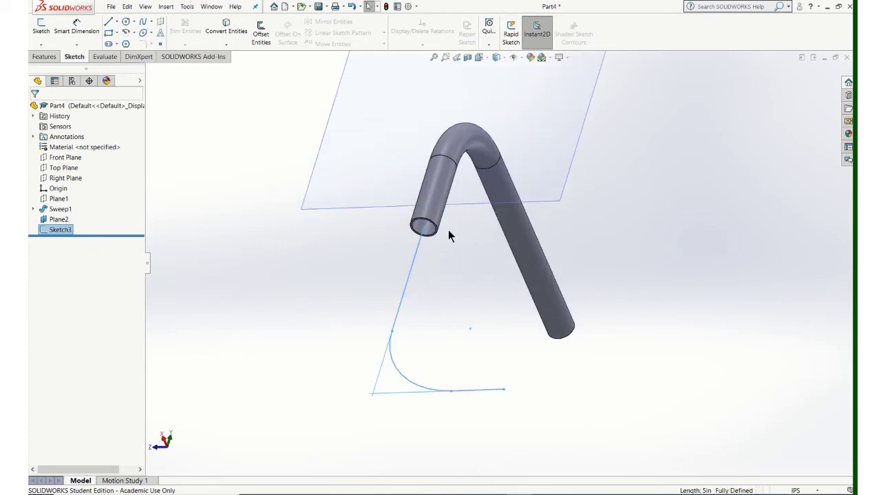
scroll(454, 249, down, 3)
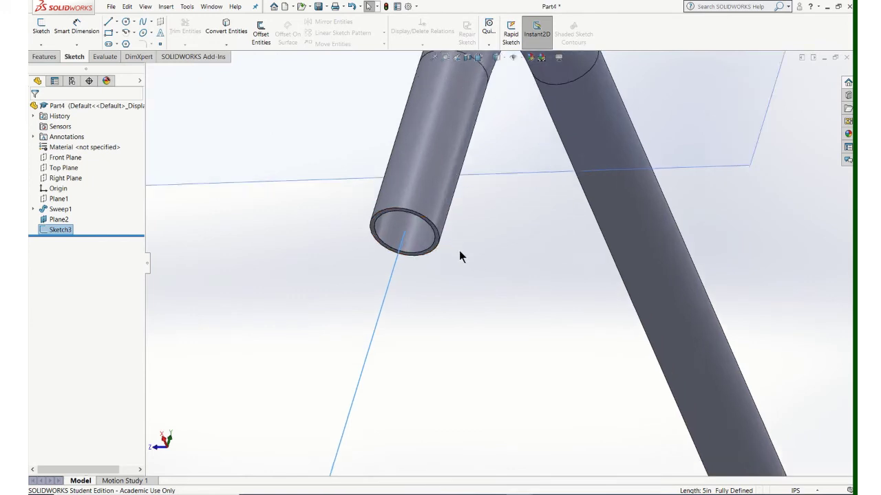
scroll(475, 279, up, 3)
scroll(480, 292, up, 5)
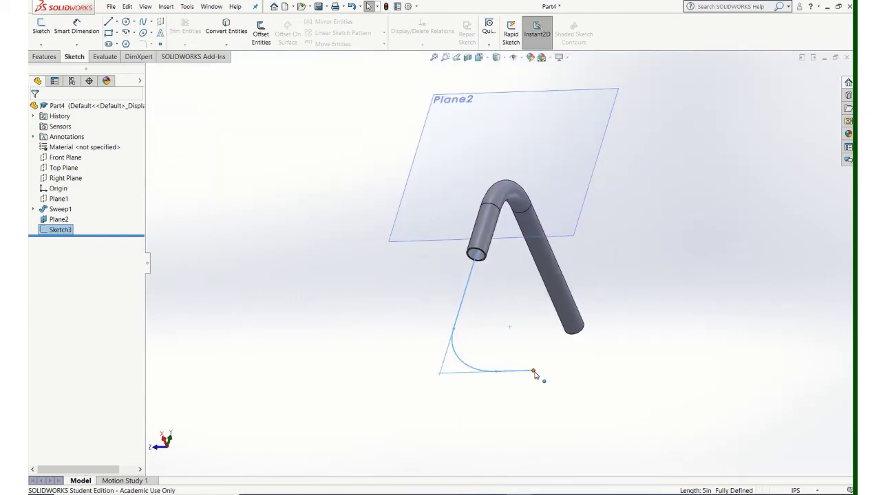
mouse_move(533, 373)
middle_down()
mouse_move(498, 333)
mouse_move(454, 323)
mouse_move(402, 208)
middle_up()
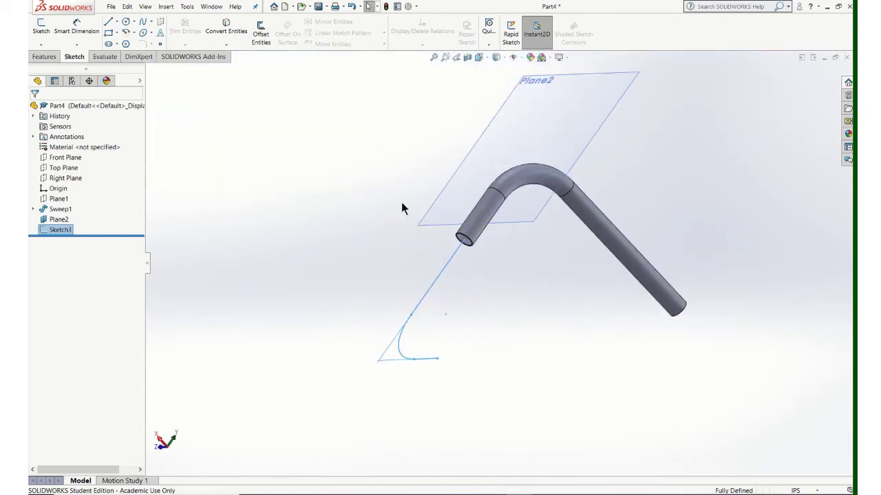
- Create a reference plane through the free end of the second path, perpendicular to its short horizontal line
click(39, 58)
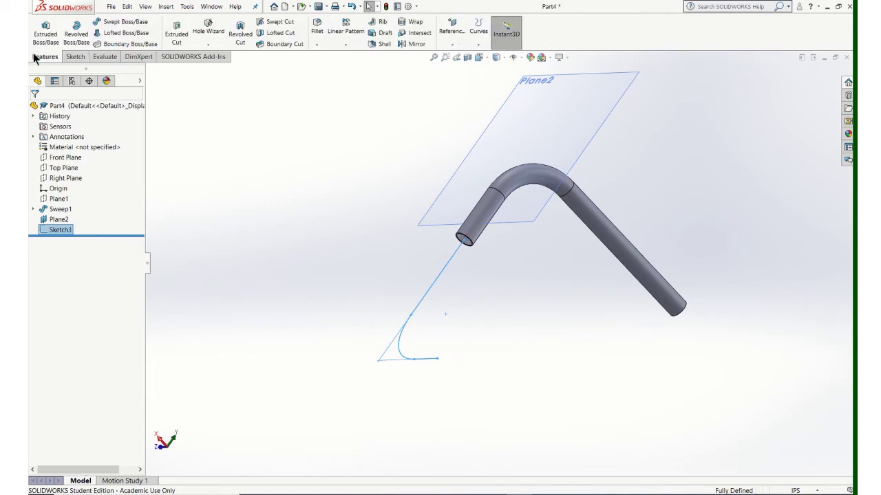
click(450, 28)
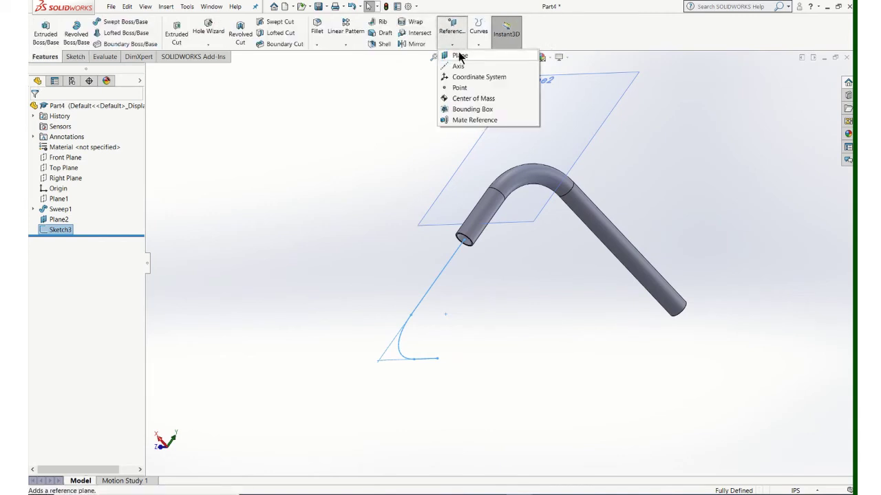
click(458, 58)
middle_drag(452, 365, 431, 335)
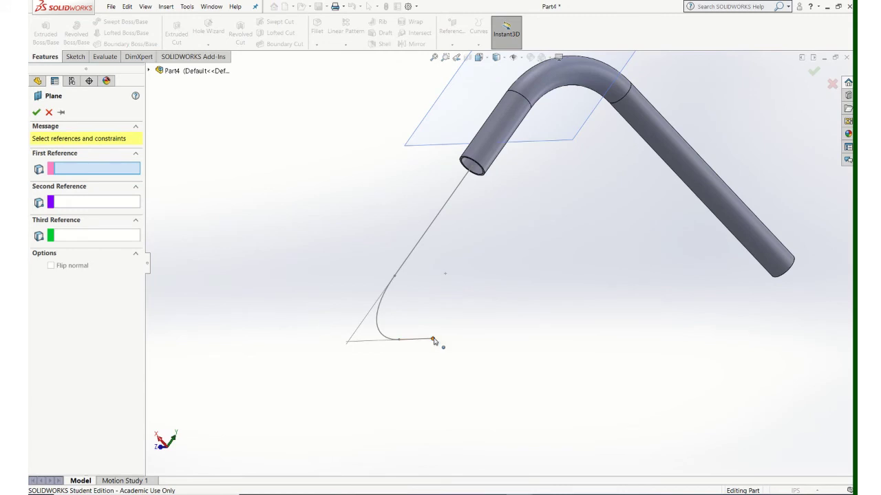
click(430, 340)
click(417, 340)
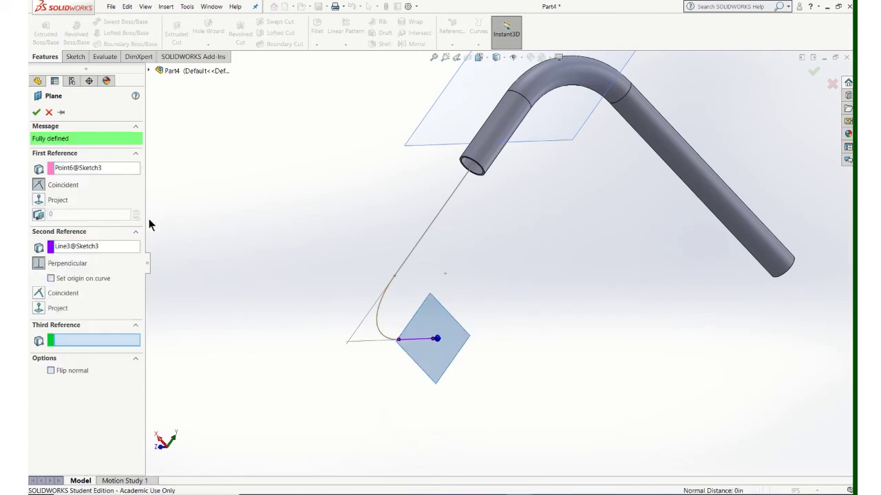
click(37, 112)
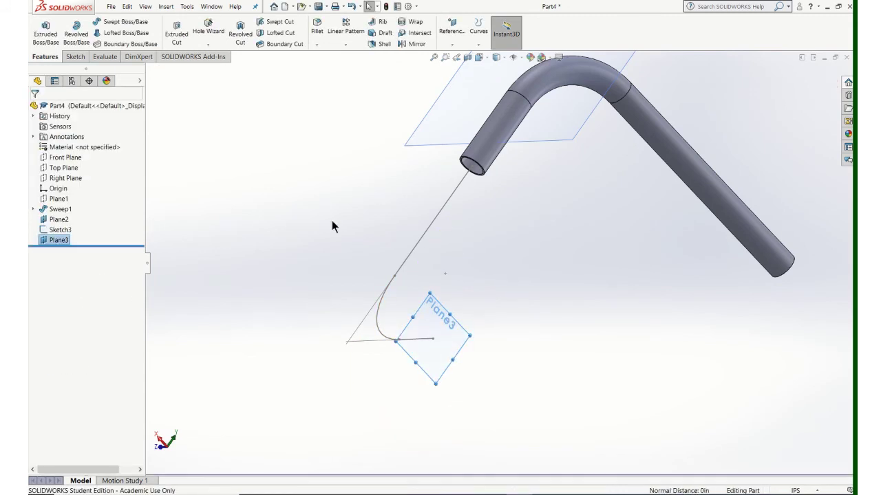
- Start a sketch on the new plane and draw two concentric circles at the path's endpoint, with radii about 0.93 in and 0.60 in
mouse_move(331, 221)
middle_down()
mouse_move(376, 225)
mouse_move(322, 229)
mouse_move(285, 216)
middle_up()
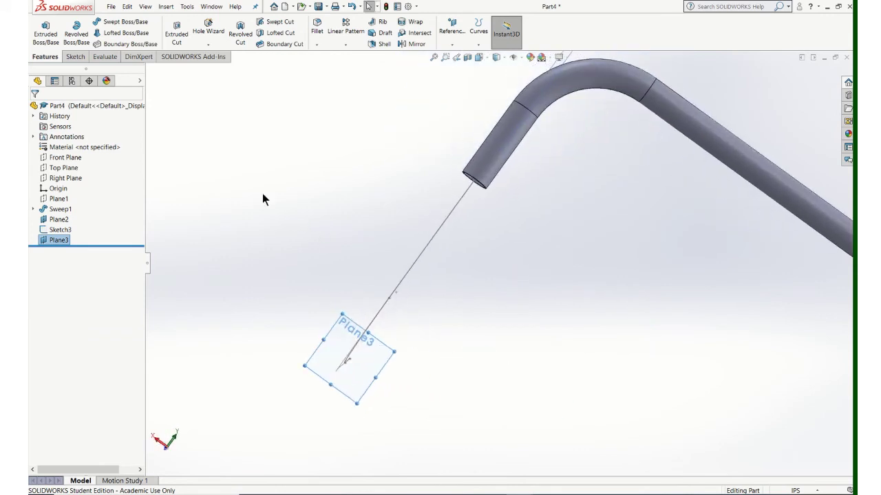
click(74, 57)
click(43, 30)
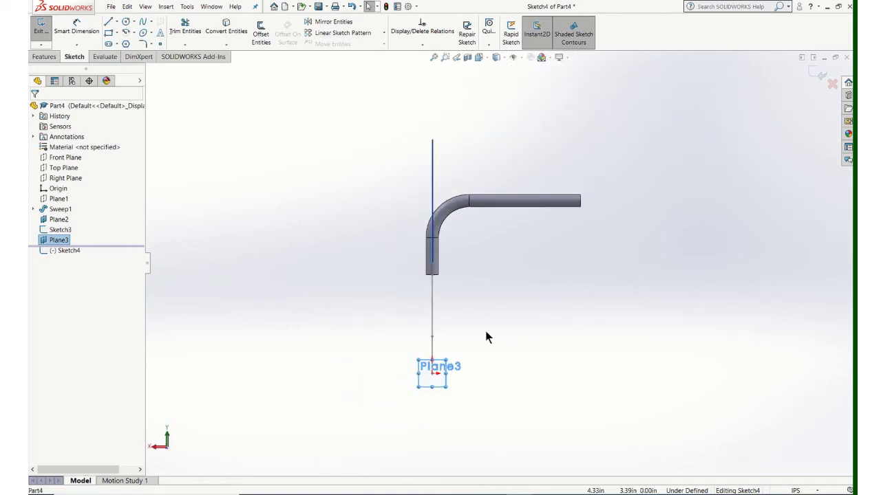
scroll(485, 337, down, 5)
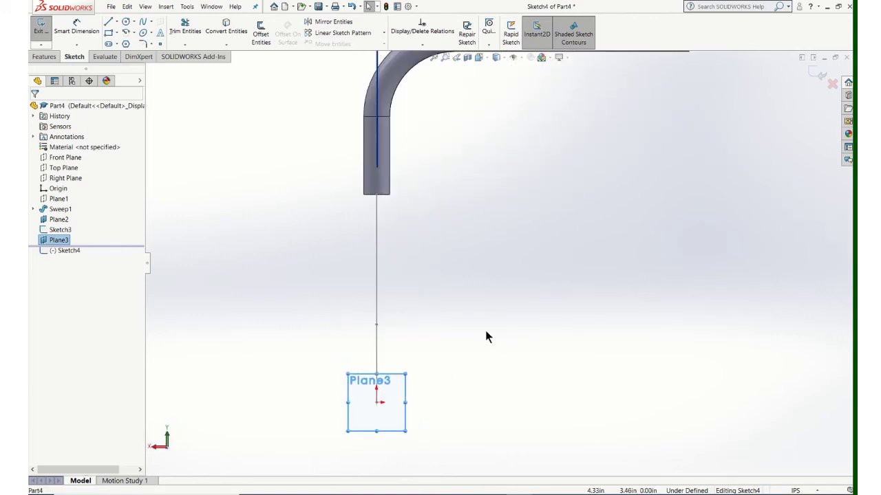
click(127, 23)
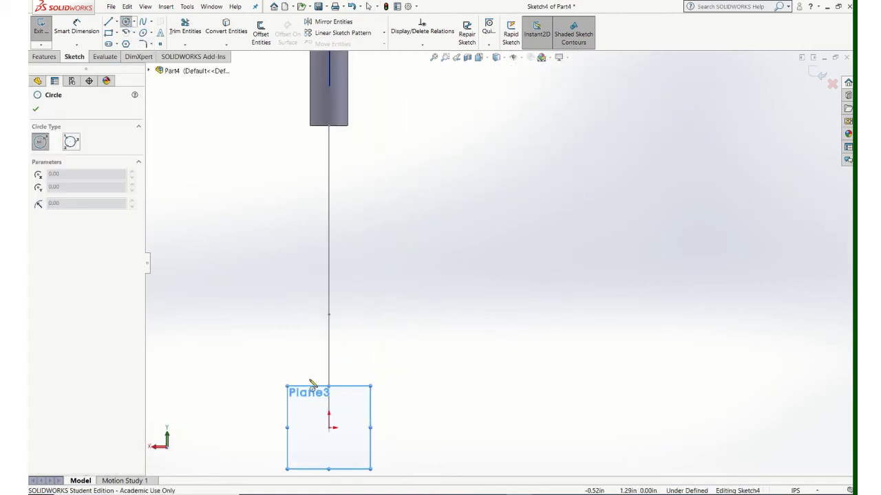
click(331, 430)
click(360, 404)
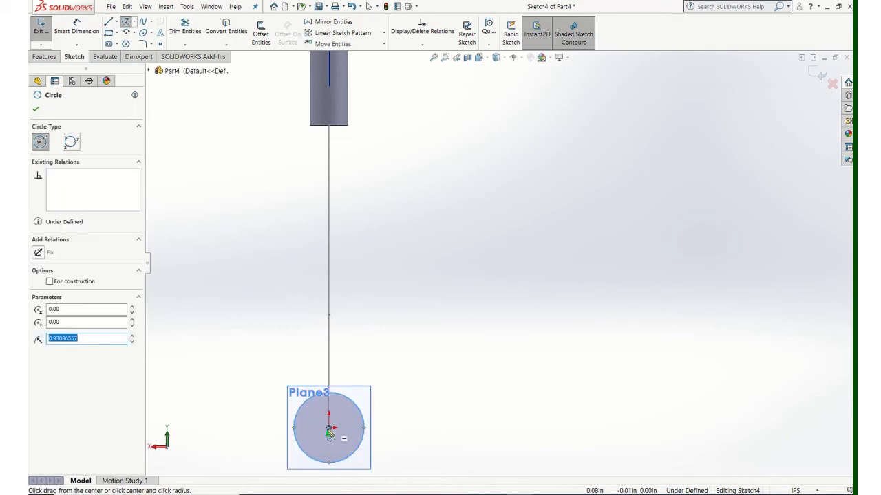
click(330, 430)
click(351, 417)
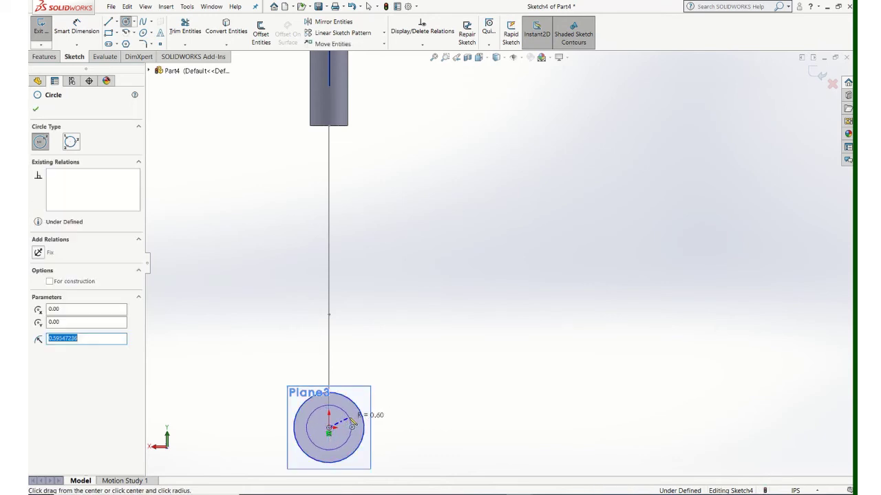
- Dimension the larger circle's diameter to 1 in
click(76, 27)
click(359, 399)
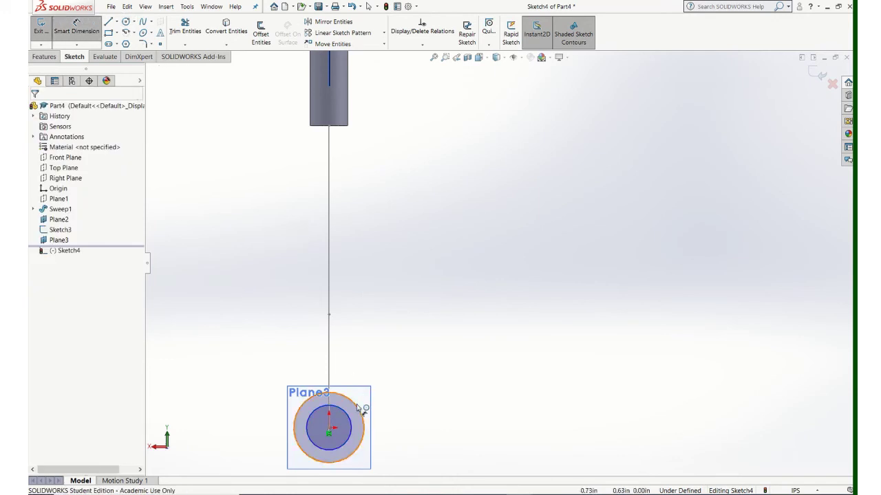
click(422, 327)
text(1.86173115in)
key(Return)
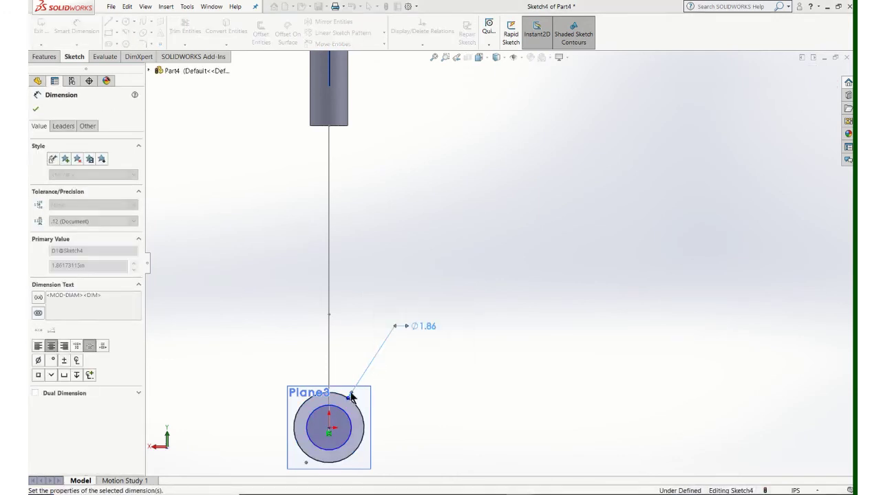
click(347, 411)
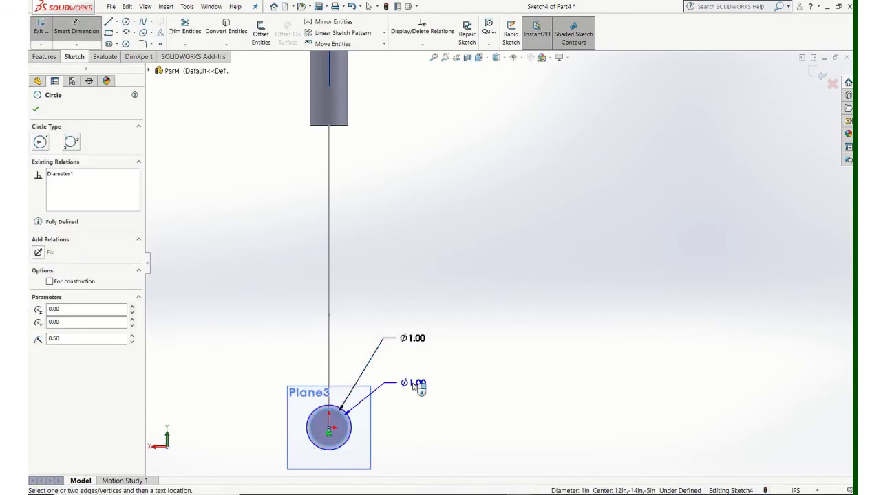
click(412, 383)
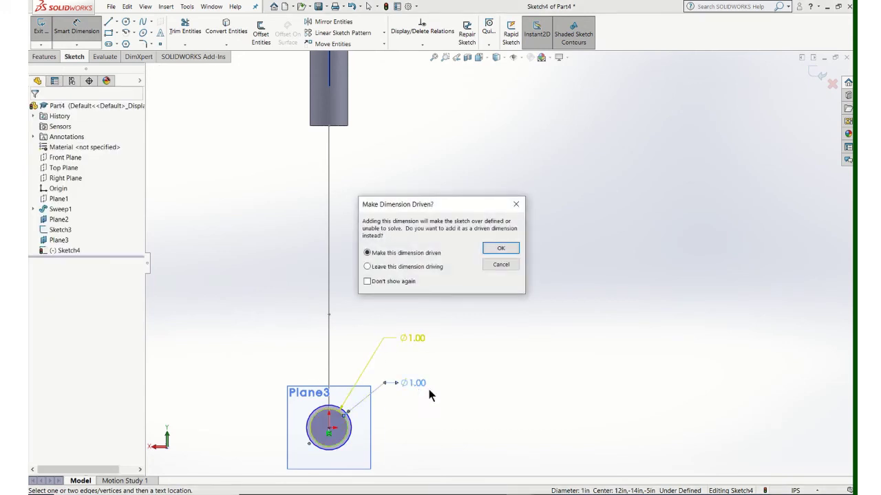
click(500, 265)
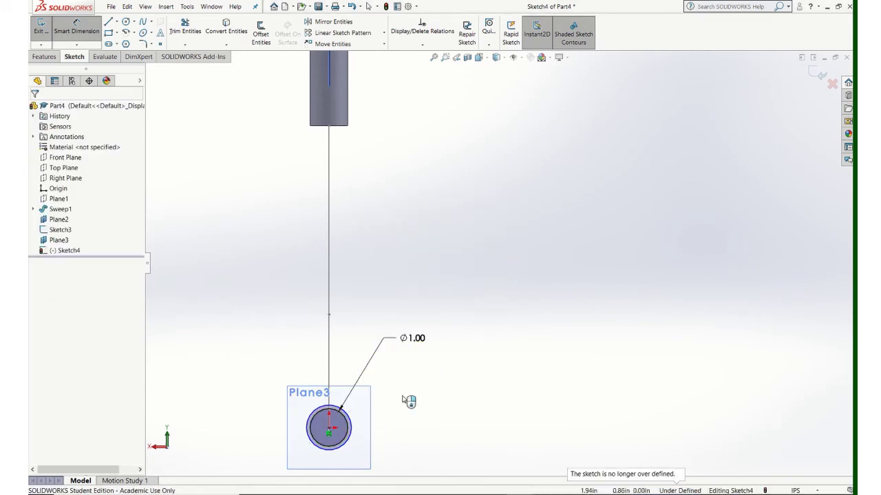
- Set the diameter of the dimensioned inner circle to 0.875 in
scroll(397, 406, down, 3)
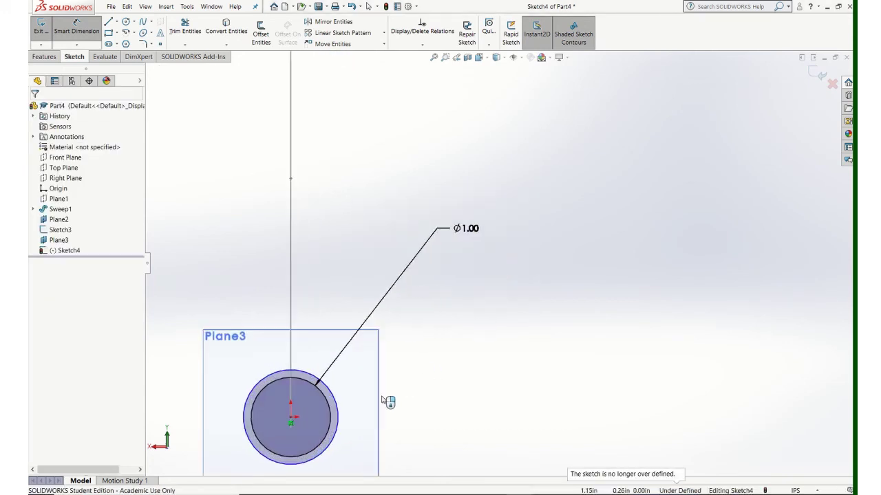
click(471, 230)
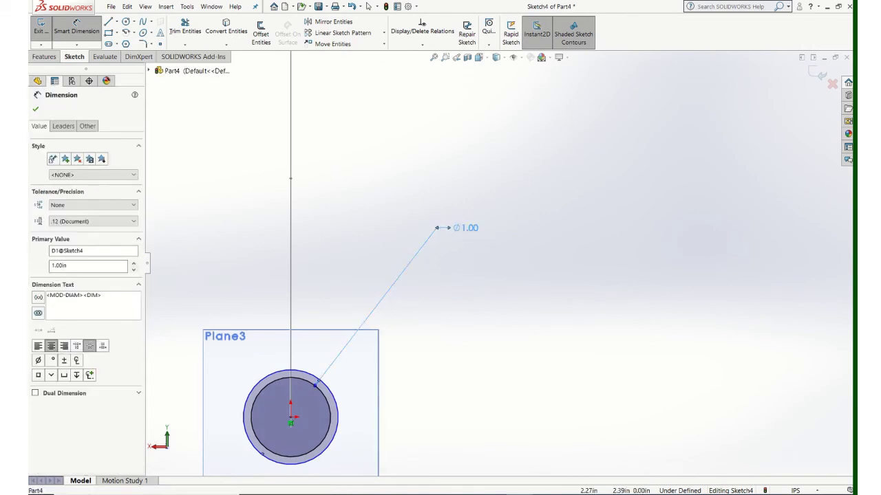
double_click(472, 230)
text(.875)
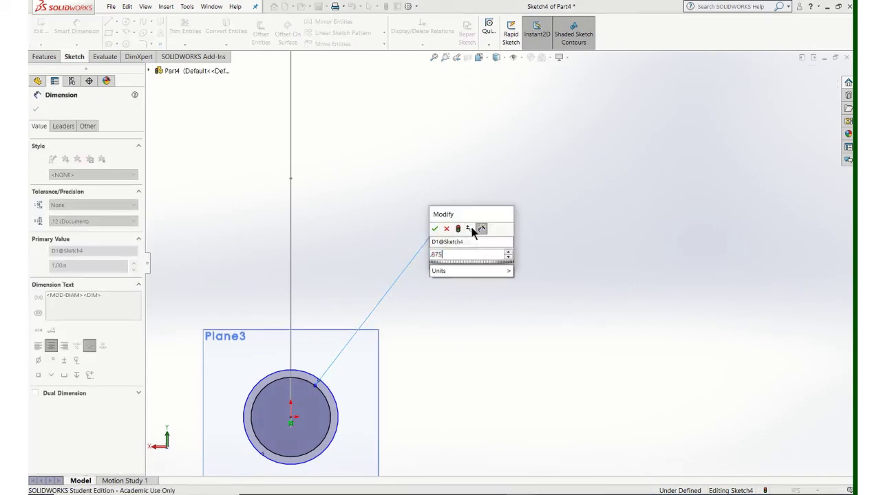
key(Return)
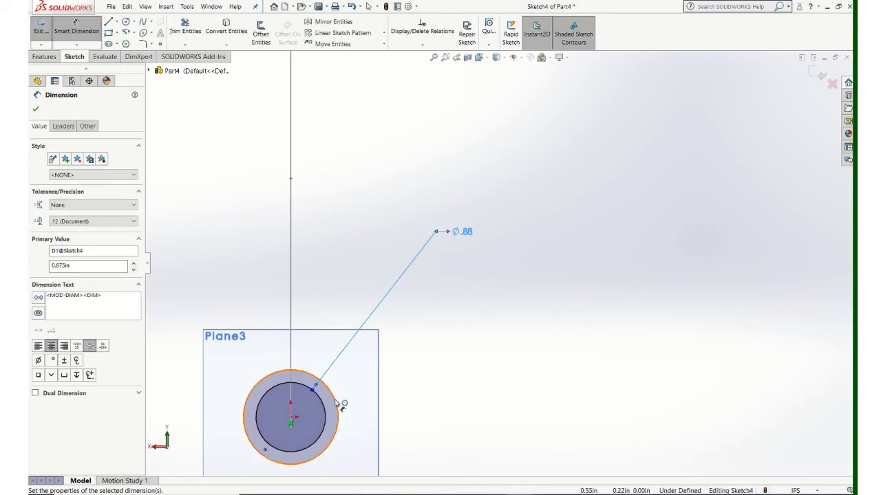
- Dimension the undimensioned outer circle's diameter to 1 in and exit the sketch
click(336, 410)
click(481, 315)
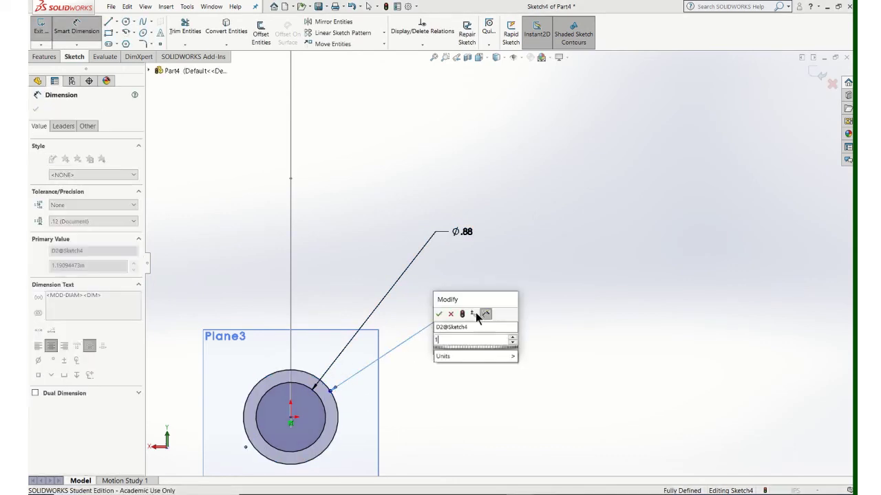
text(1)
key(Return)
click(35, 109)
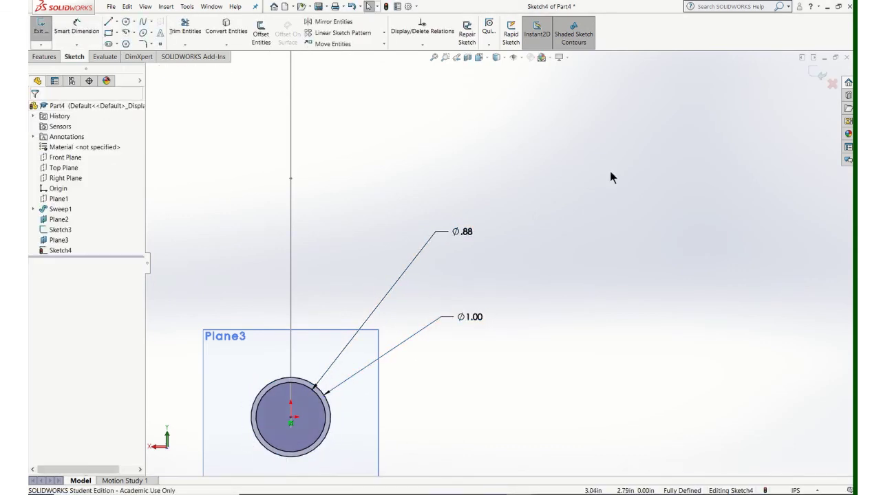
click(818, 76)
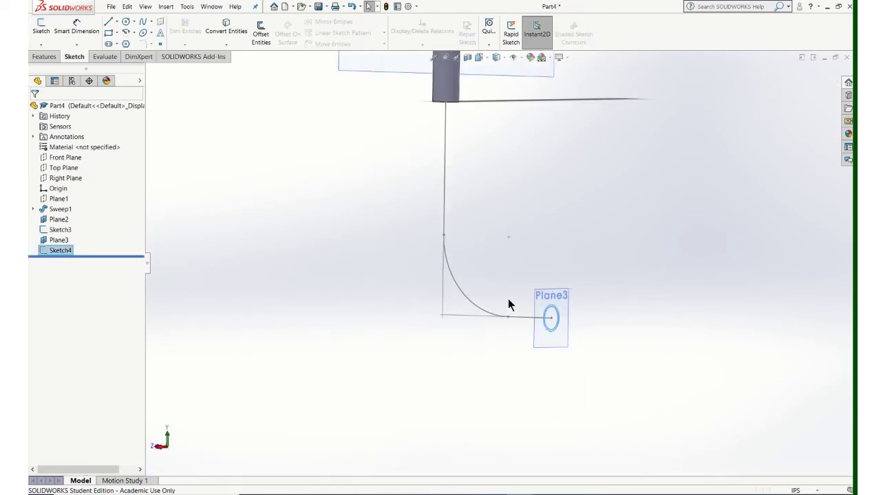
- Sweep the concentric-circle profile along the second filleted path to extend the hollow pipe
middle_drag(510, 303, 382, 290)
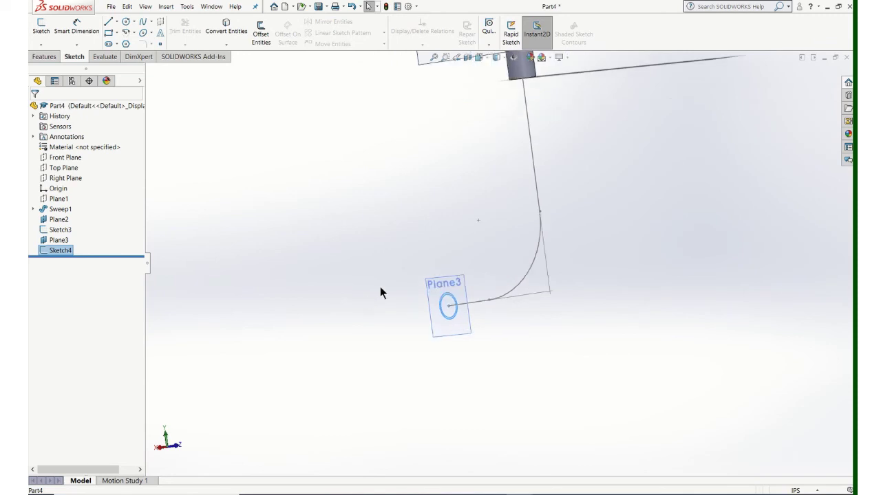
click(45, 57)
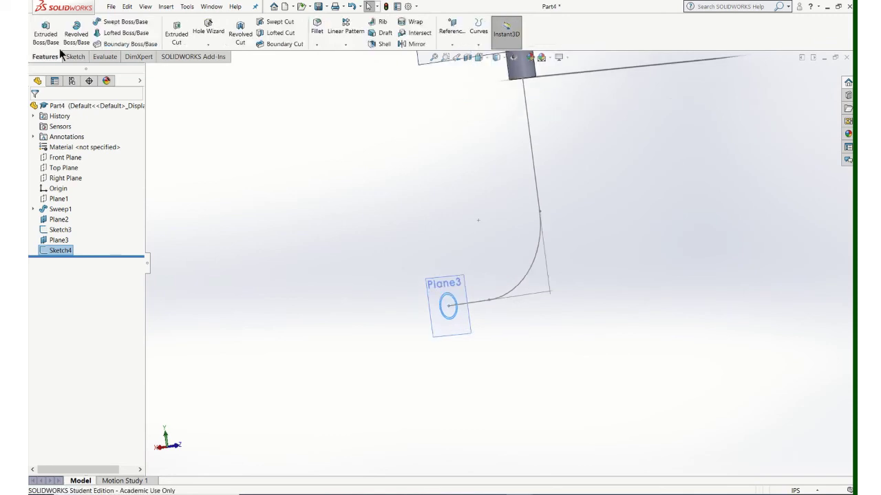
click(106, 25)
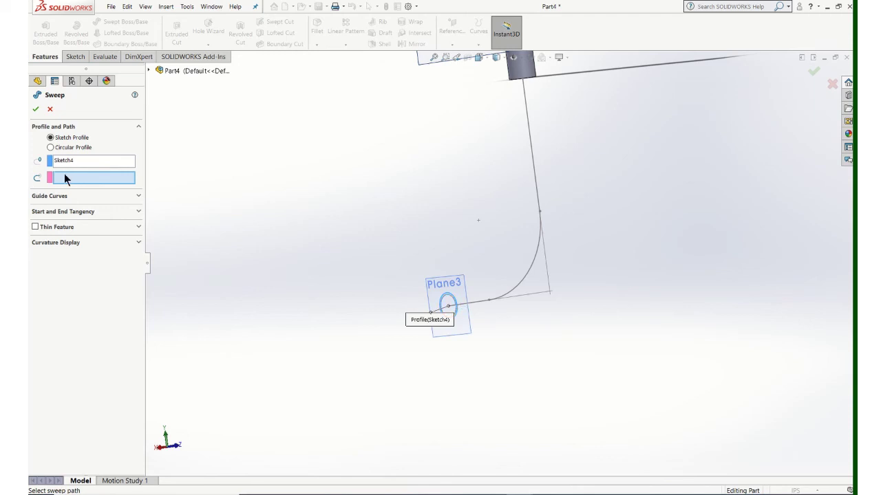
click(520, 292)
click(35, 108)
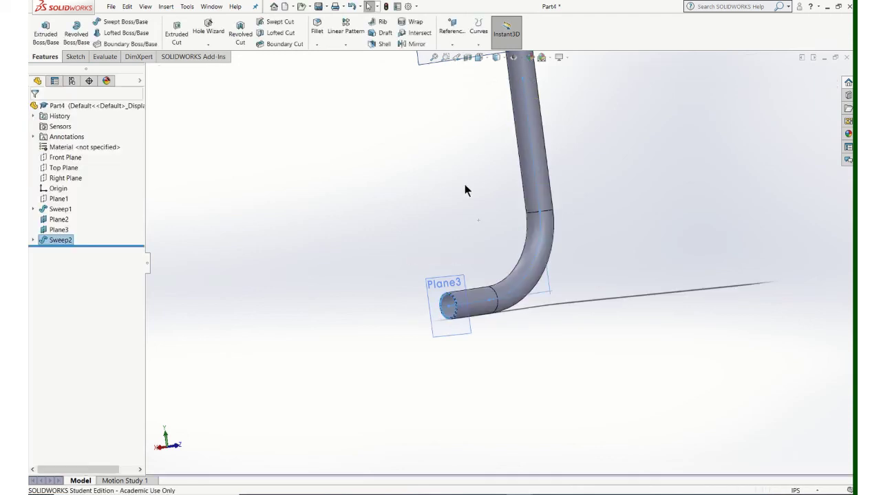
- Examine the extended pipe and its bends from several angles and distances
middle_drag(466, 190, 460, 228)
scroll(473, 220, down, 2)
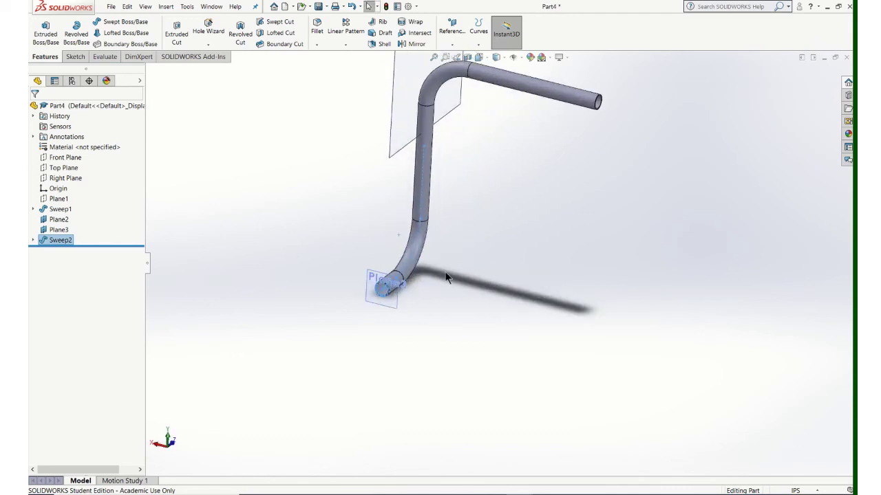
scroll(420, 267, up, 2)
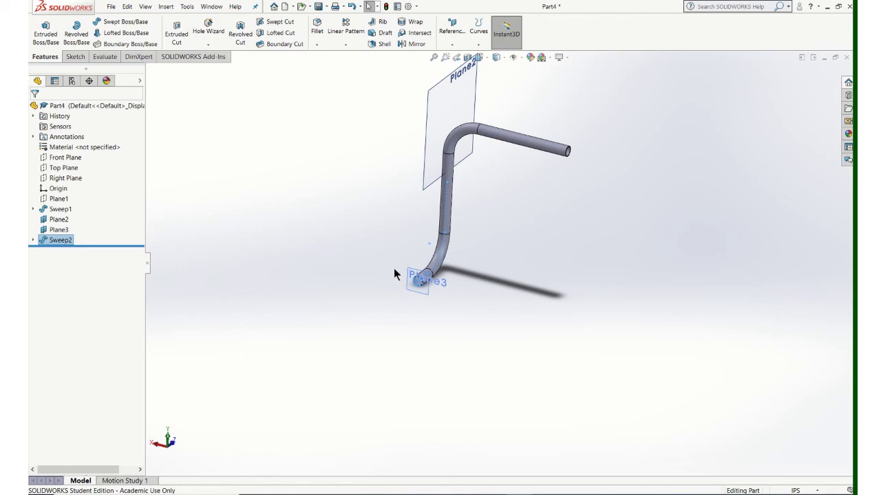
middle_drag(377, 224, 445, 229)
scroll(444, 228, up, 3)
scroll(445, 227, down, 3)
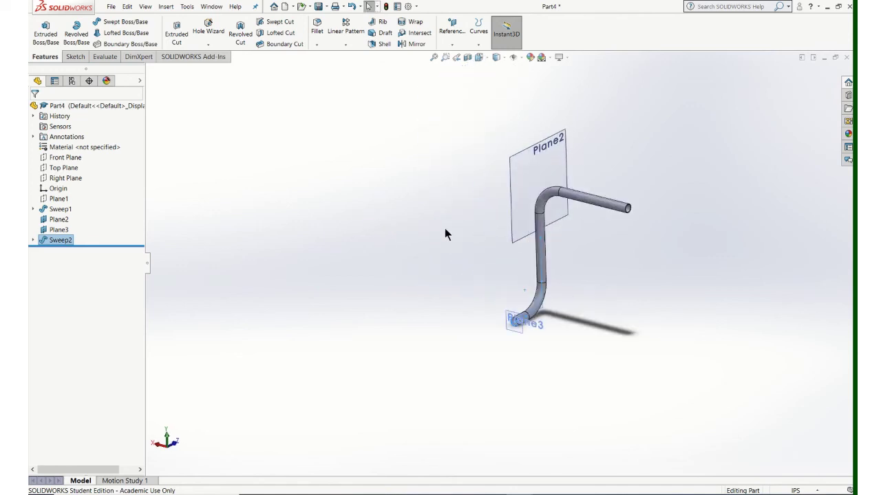